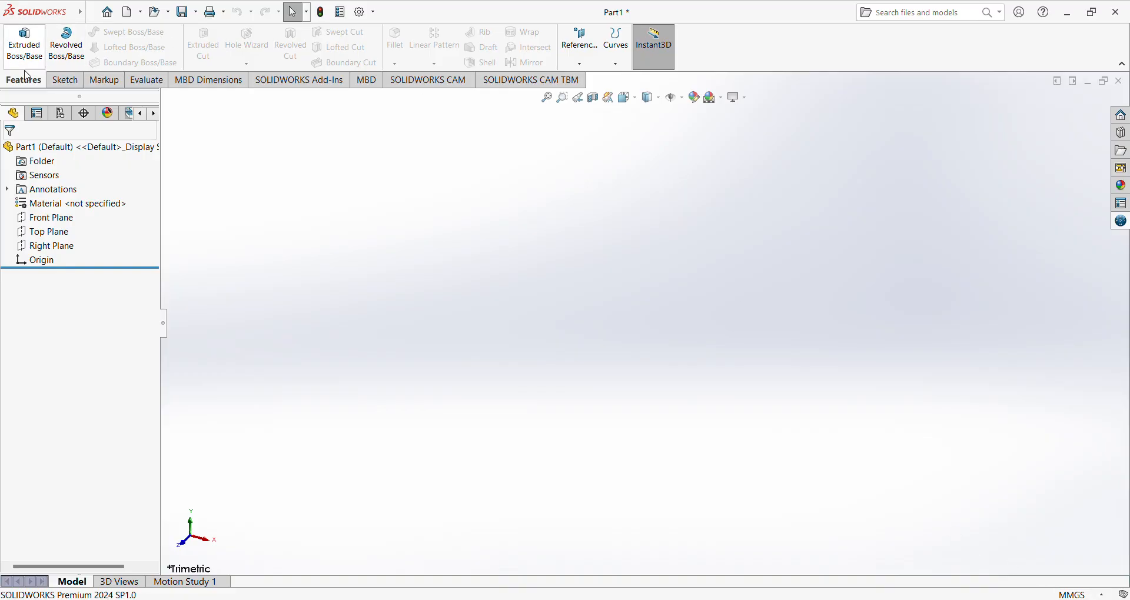
pyautogui.click(63, 82)
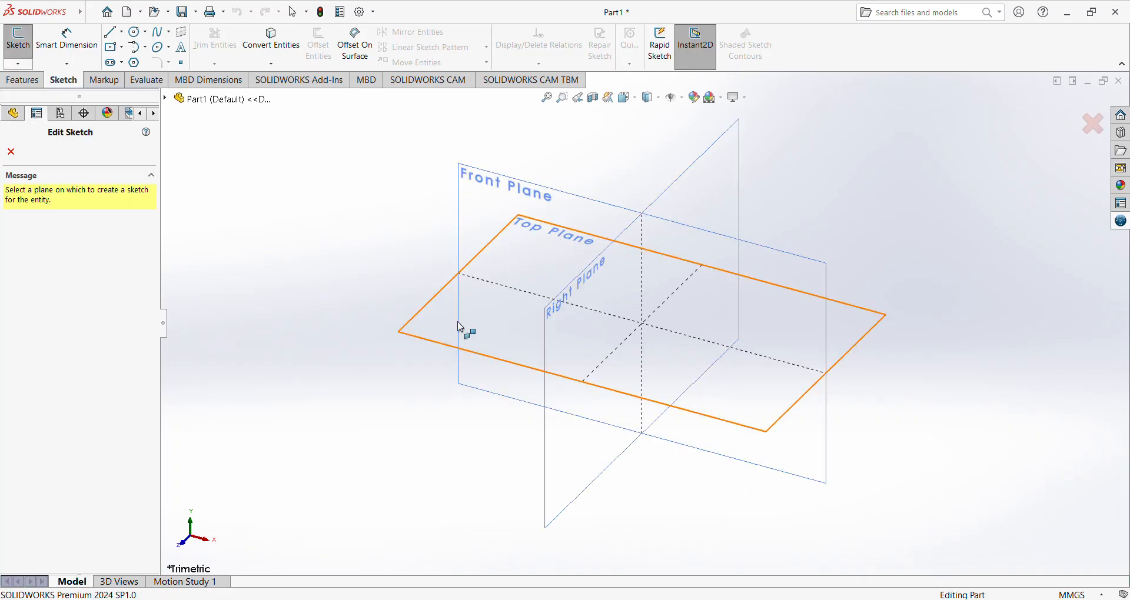
pyautogui.click(533, 320)
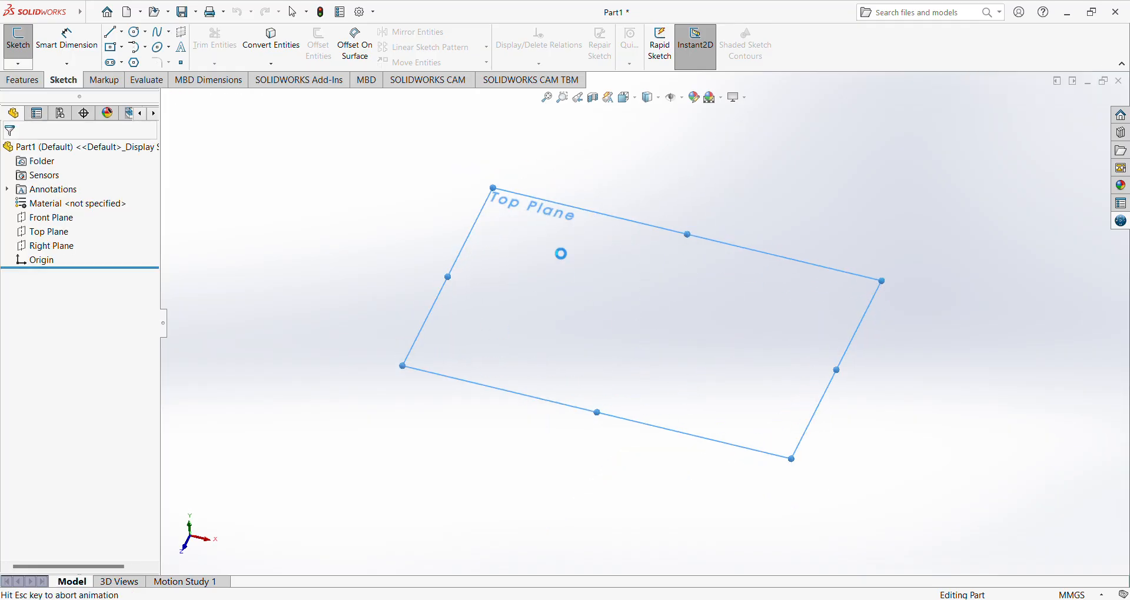
pyautogui.press('Escape')
pyautogui.press('Escape')
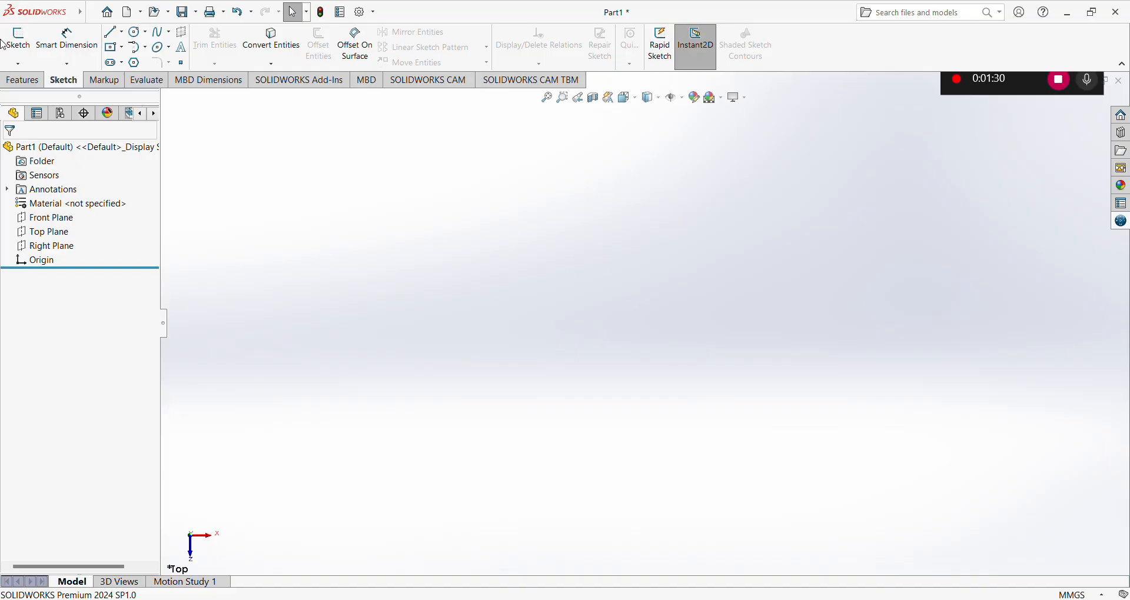
# Start a new sketch on the Top Plane
pyautogui.click(18, 36)
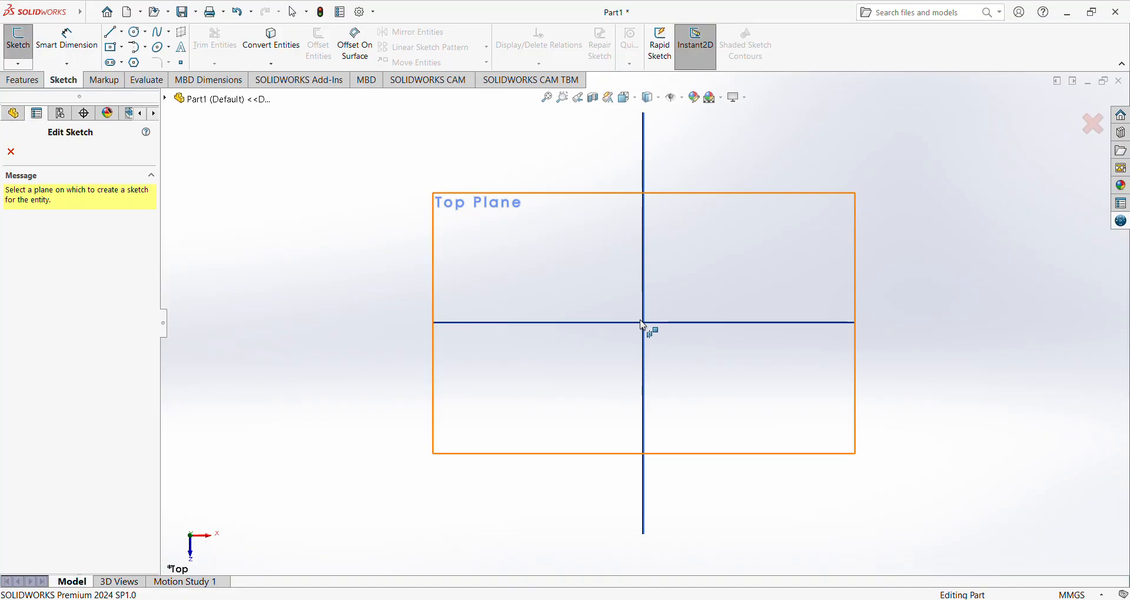
pyautogui.click(626, 306)
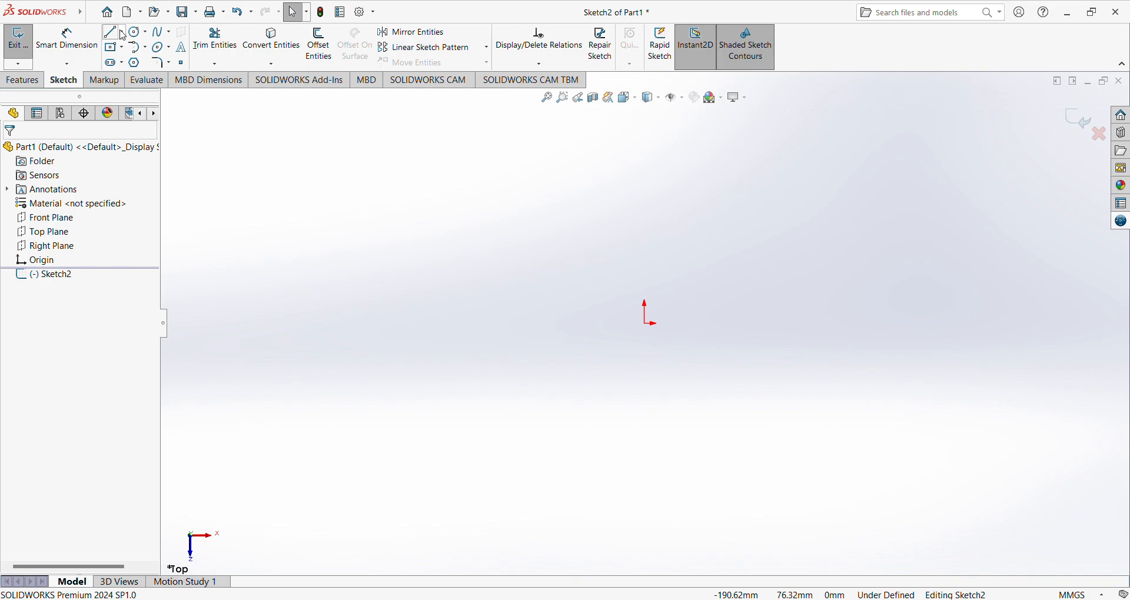
# Draw a centre-point circle with a radius of about 61 mm centred on the origin
pyautogui.click(148, 53)
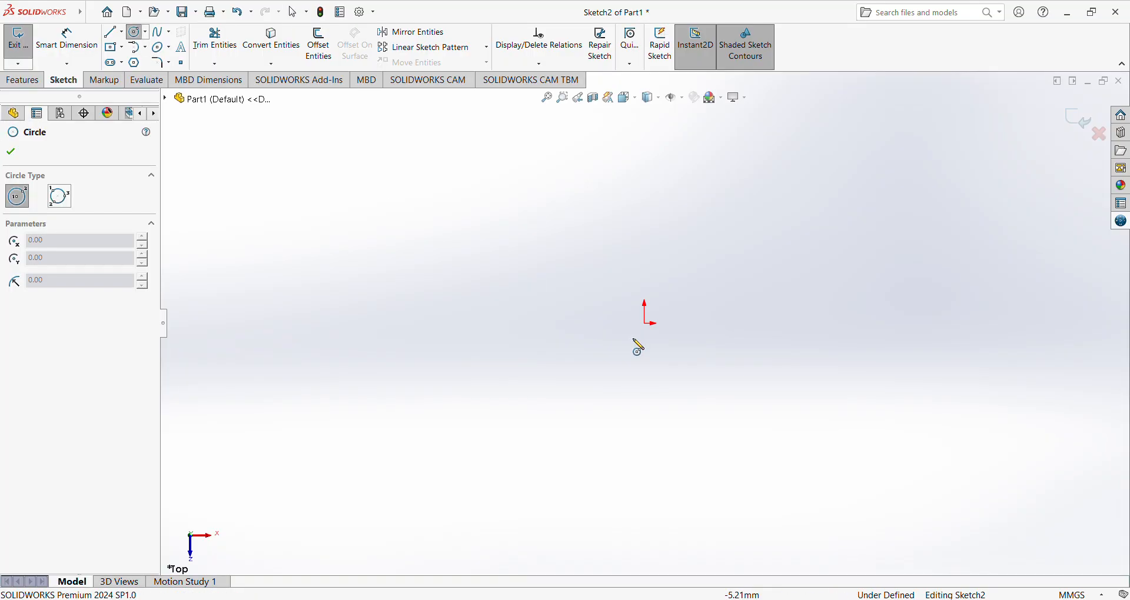
pyautogui.click(645, 323)
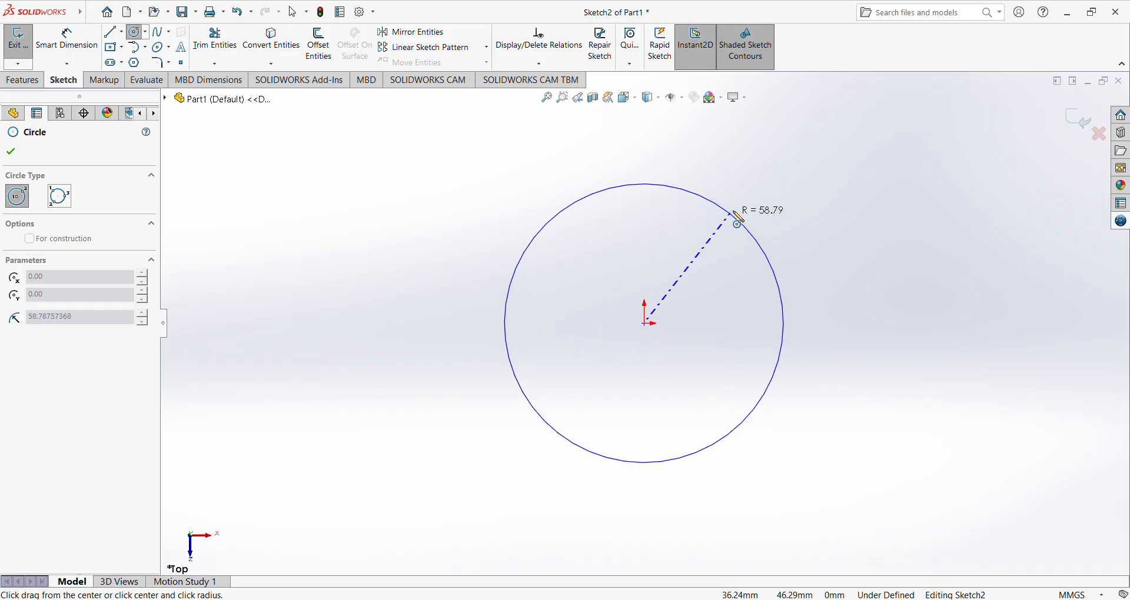
pyautogui.click(735, 213)
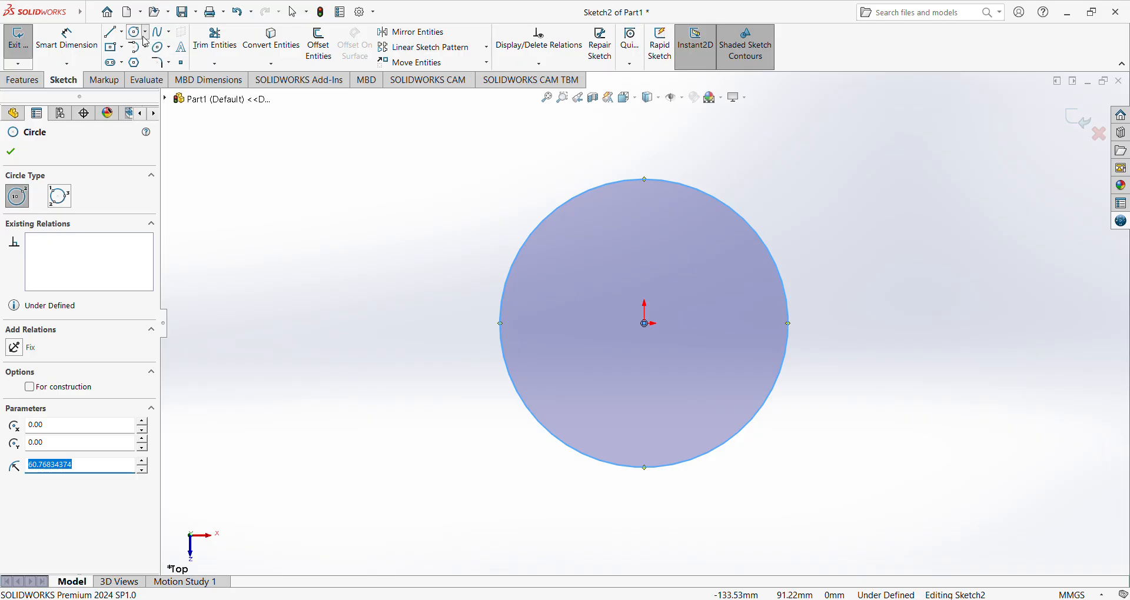
# Draw a perimeter circle through three points, with a radius of about 58 mm, overlapping the left part of the origin-centred circle
pyautogui.click(147, 67)
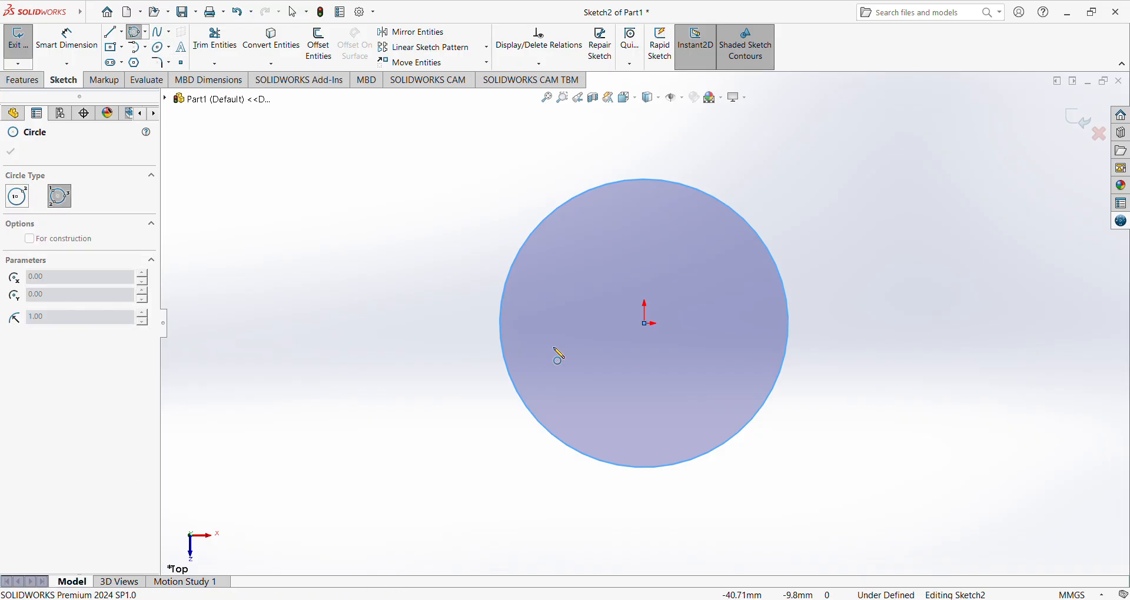
pyautogui.click(367, 272)
pyautogui.click(372, 426)
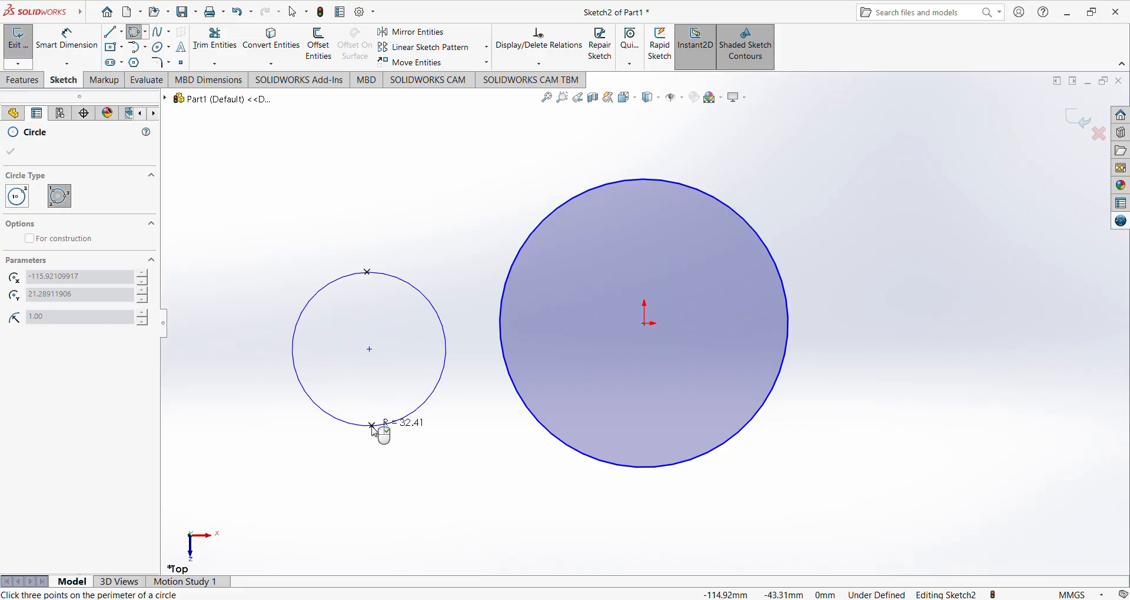
pyautogui.click(619, 330)
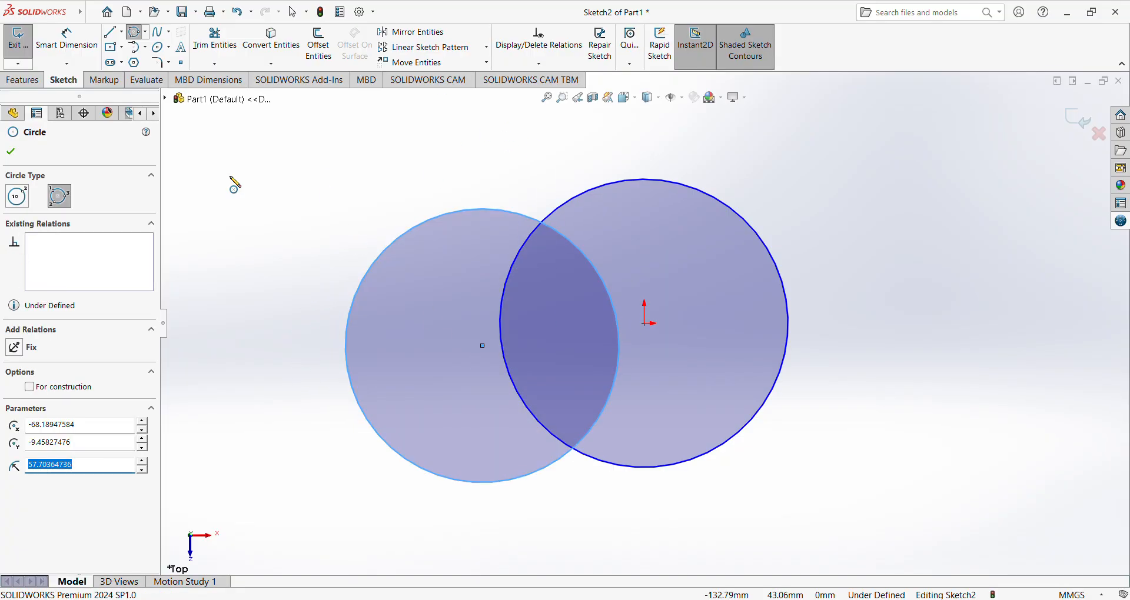
pyautogui.moveTo(161, 5)
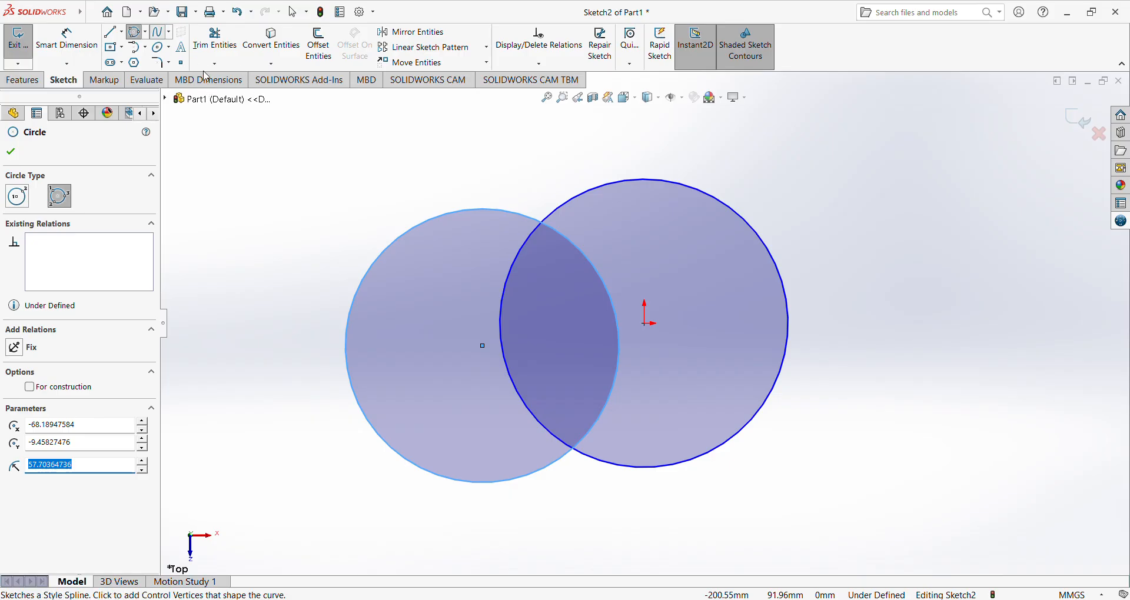
pyautogui.click(289, 204)
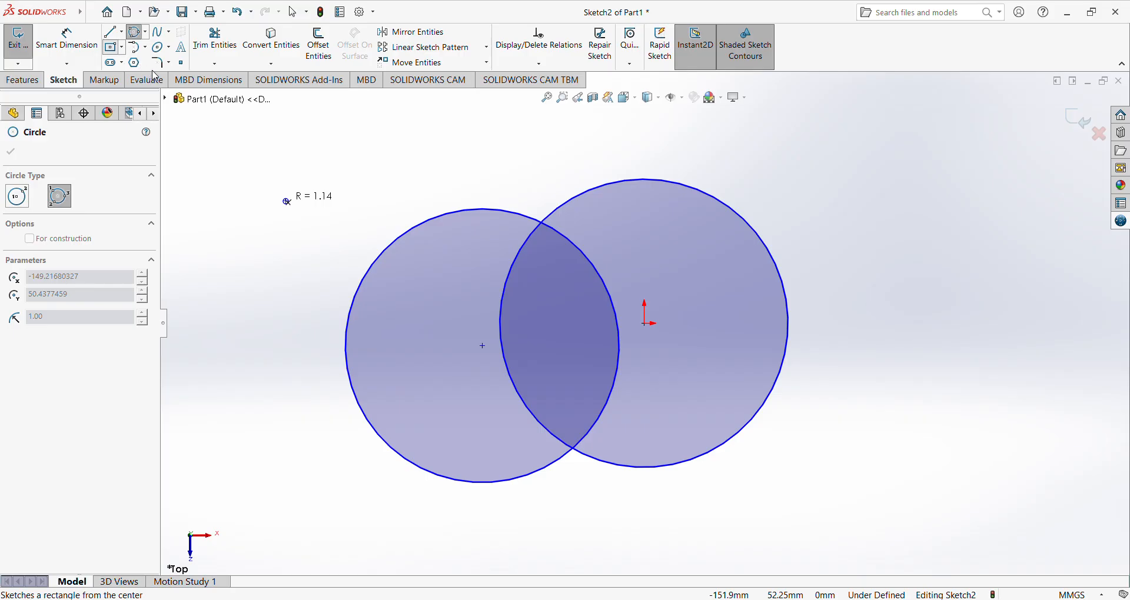
# Draw a centre rectangle of about 101 by 118 mm centred on the origin
pyautogui.click(153, 80)
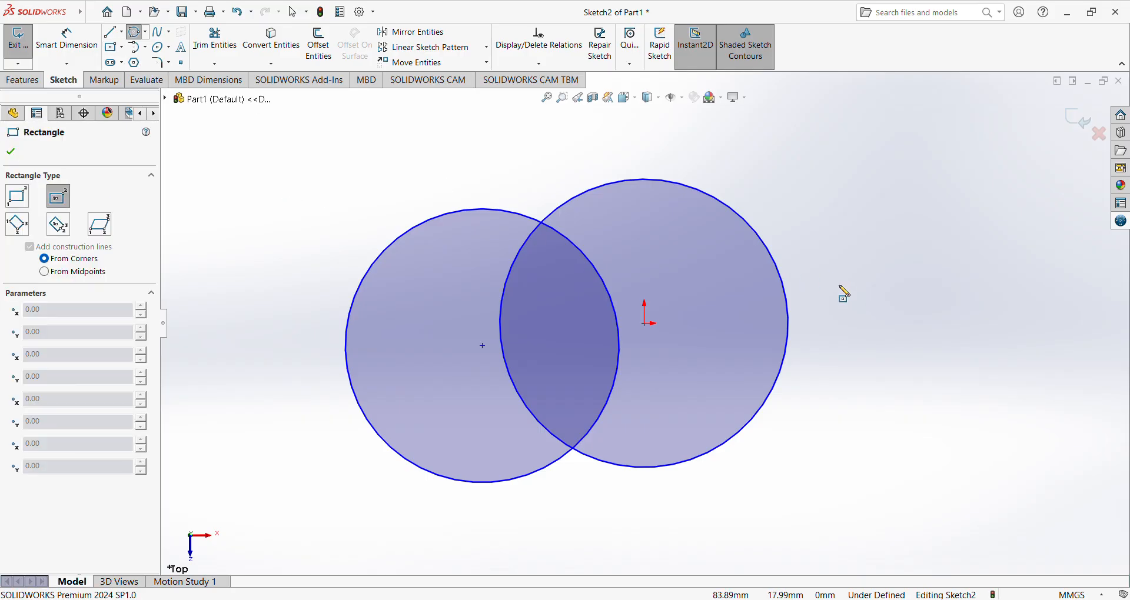
pyautogui.click(645, 324)
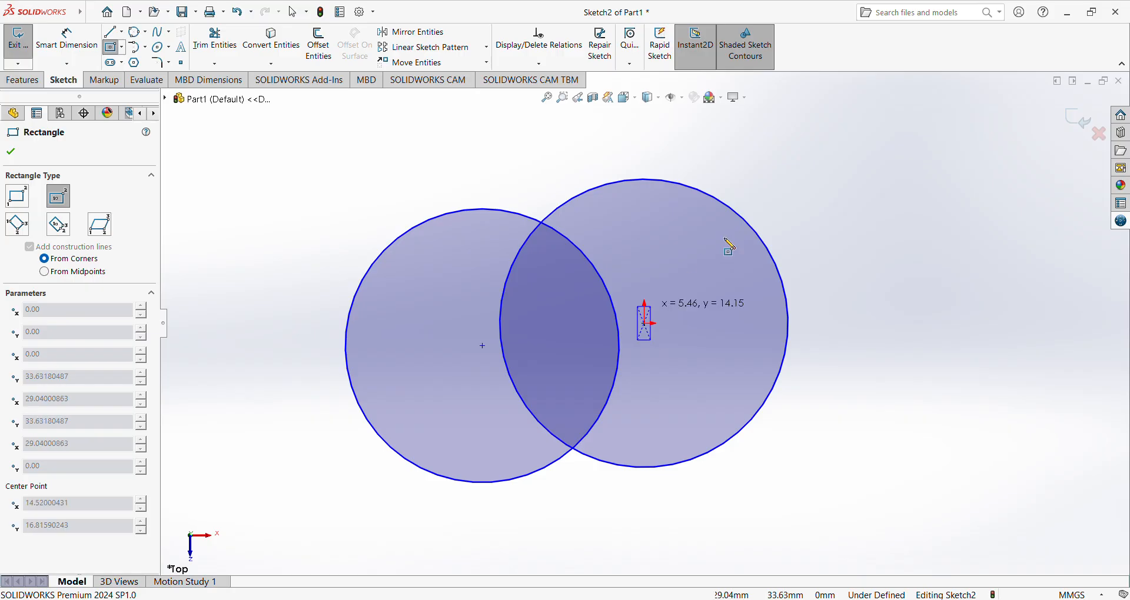
pyautogui.click(766, 185)
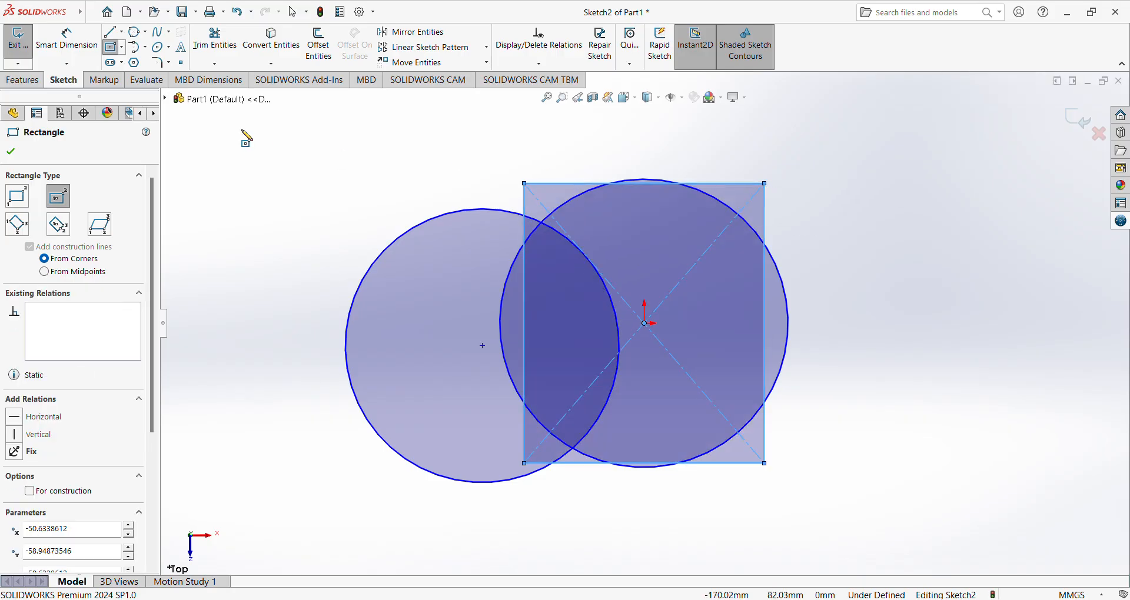
# Draw a wider corner rectangle across both circles, its upper edge level with that of the centre rectangle
pyautogui.click(111, 47)
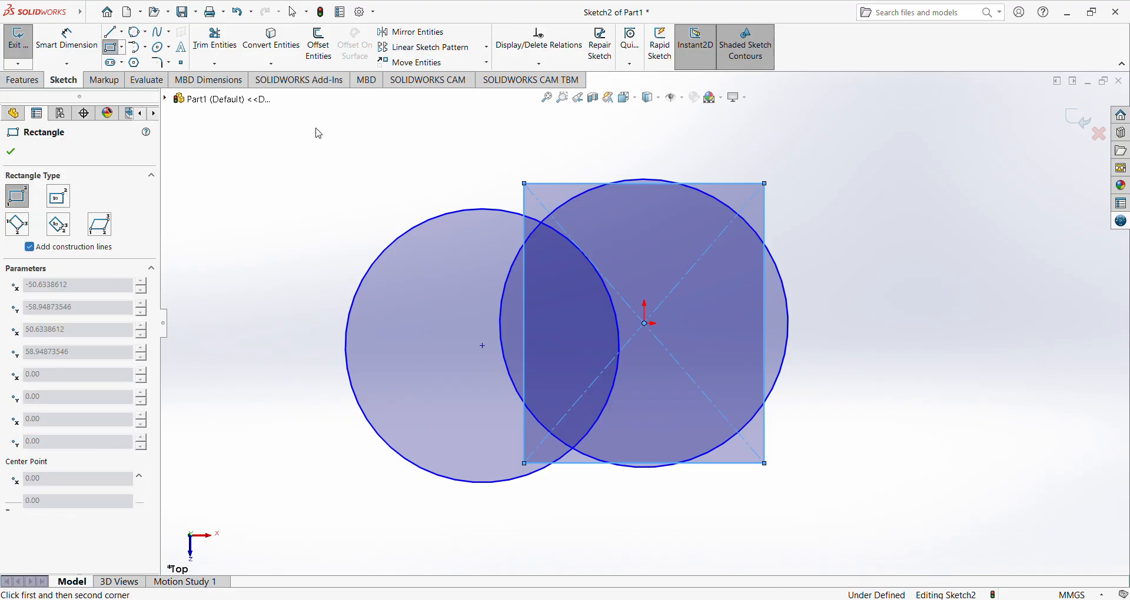
pyautogui.click(457, 185)
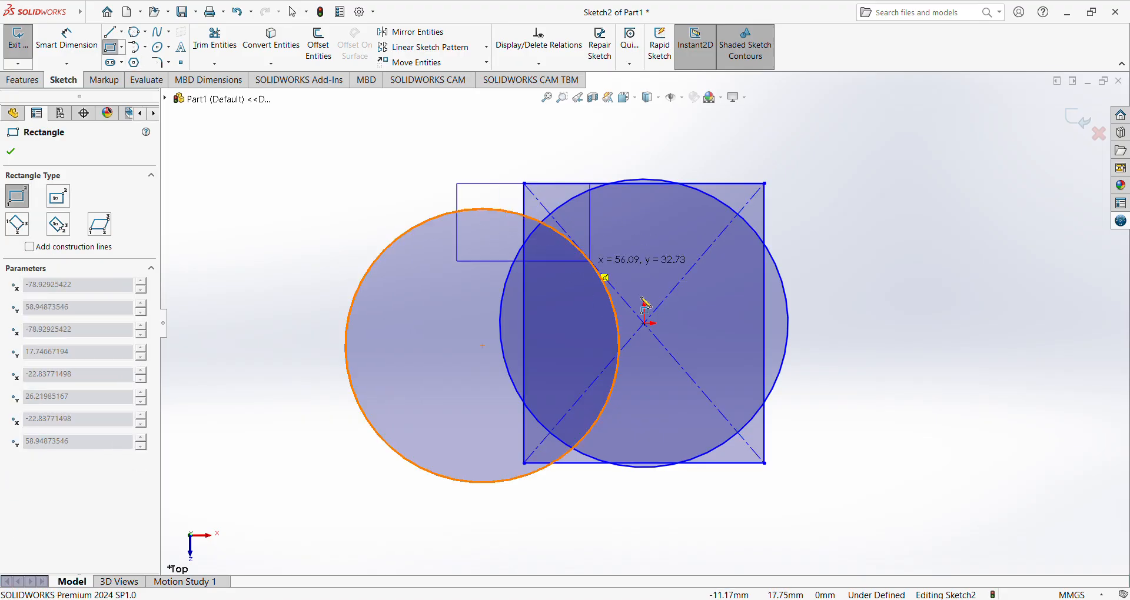
pyautogui.click(884, 426)
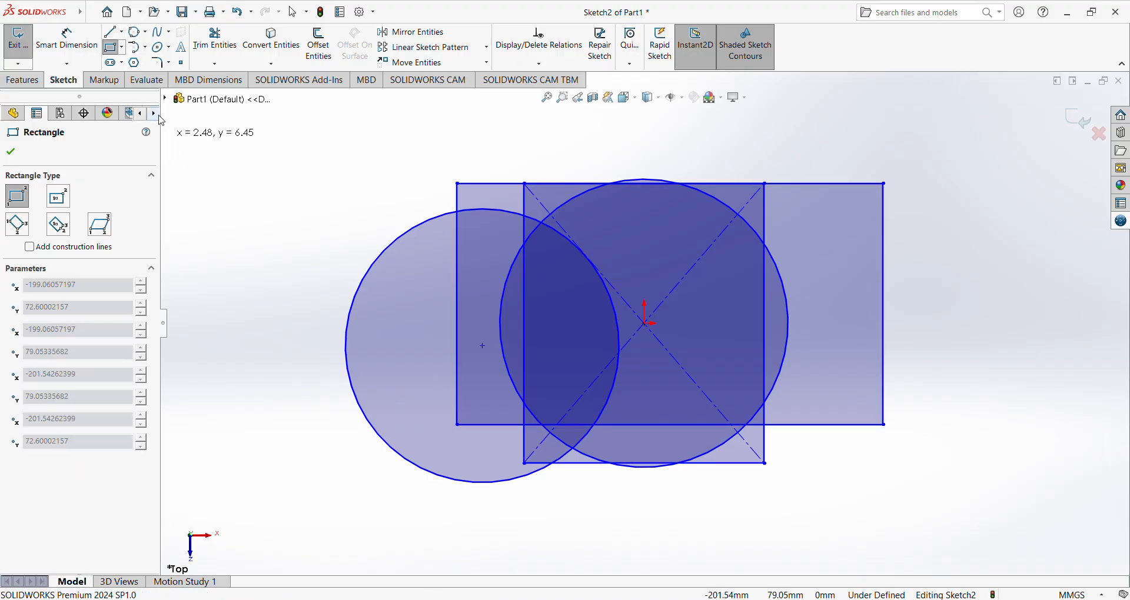
# Draw a centre-point arc of about 29 mm radius and 68° along the upper-left edge of the perimeter circle
pyautogui.click(156, 63)
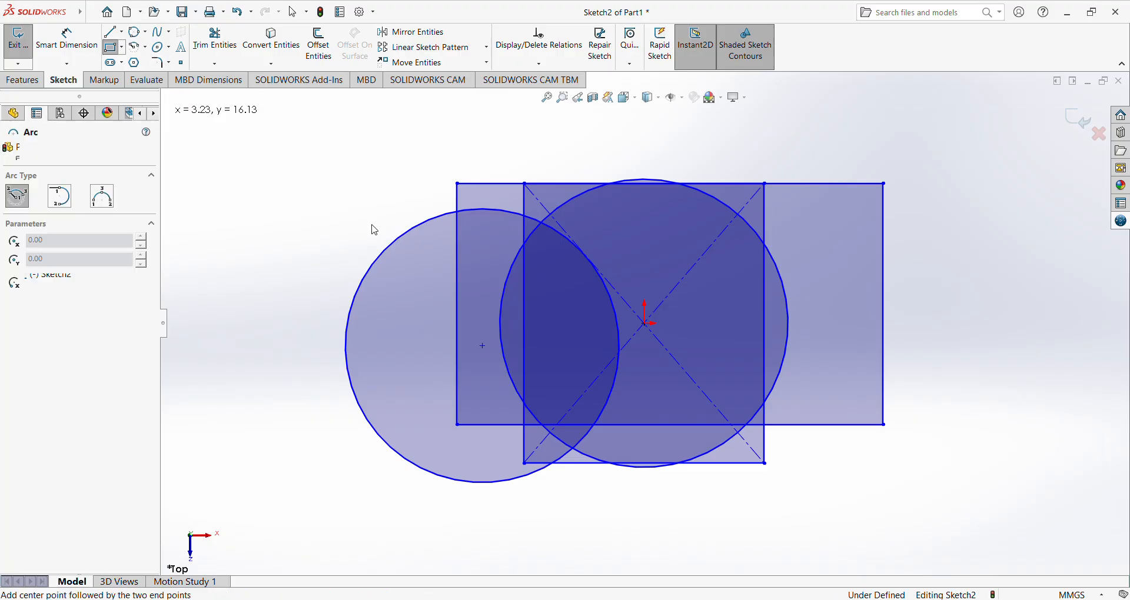
pyautogui.click(441, 285)
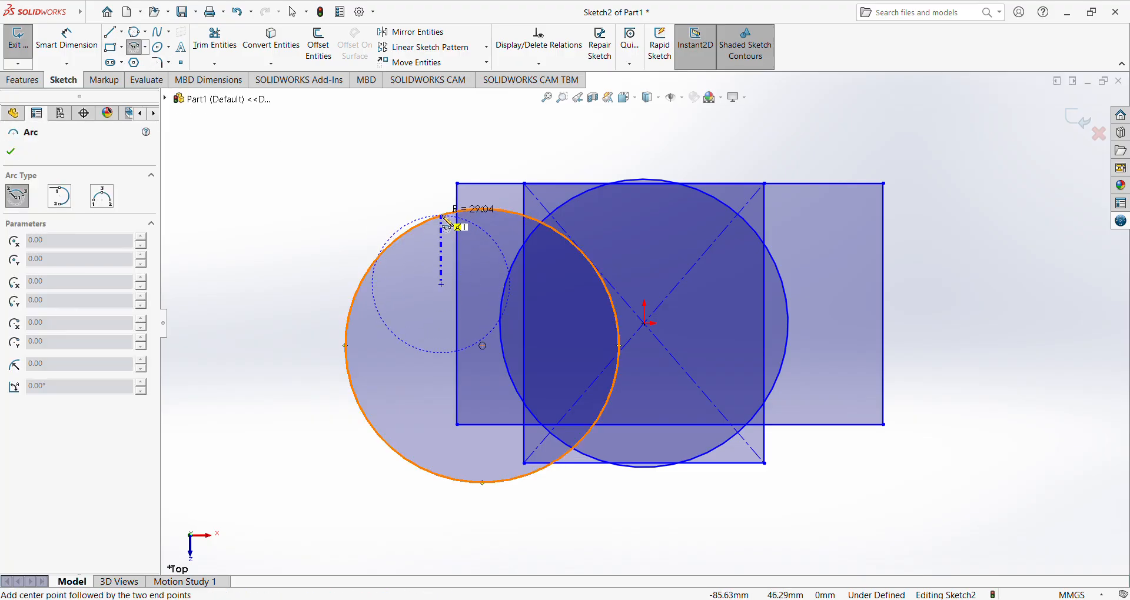
pyautogui.click(443, 217)
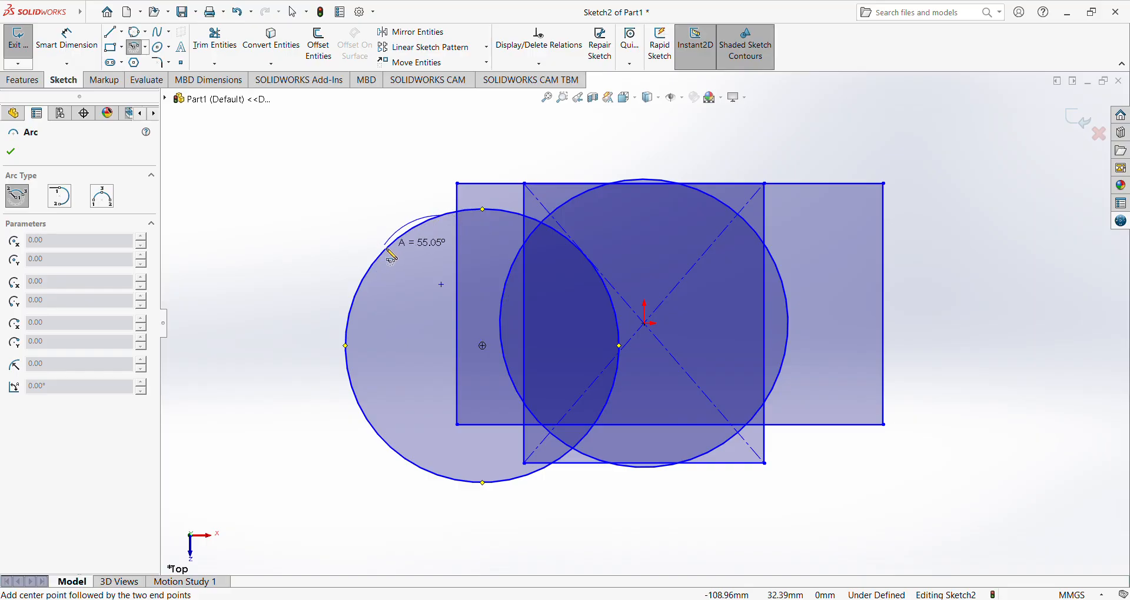
pyautogui.click(378, 258)
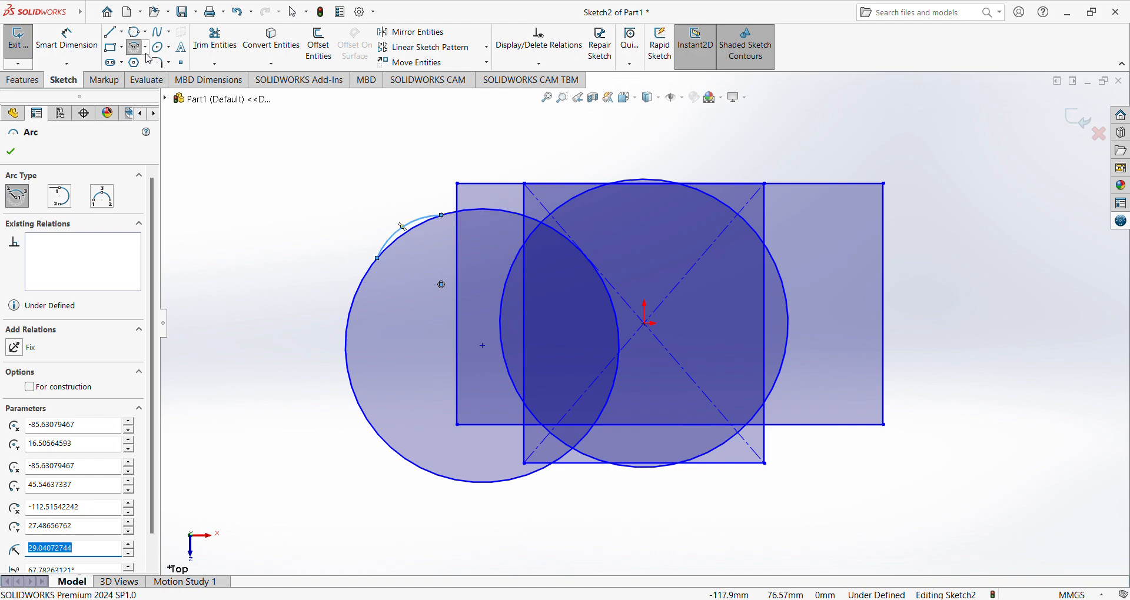
# Draw a tangent arc from the upper-left corner of the wide rectangle down to a point on its left edge
pyautogui.click(155, 77)
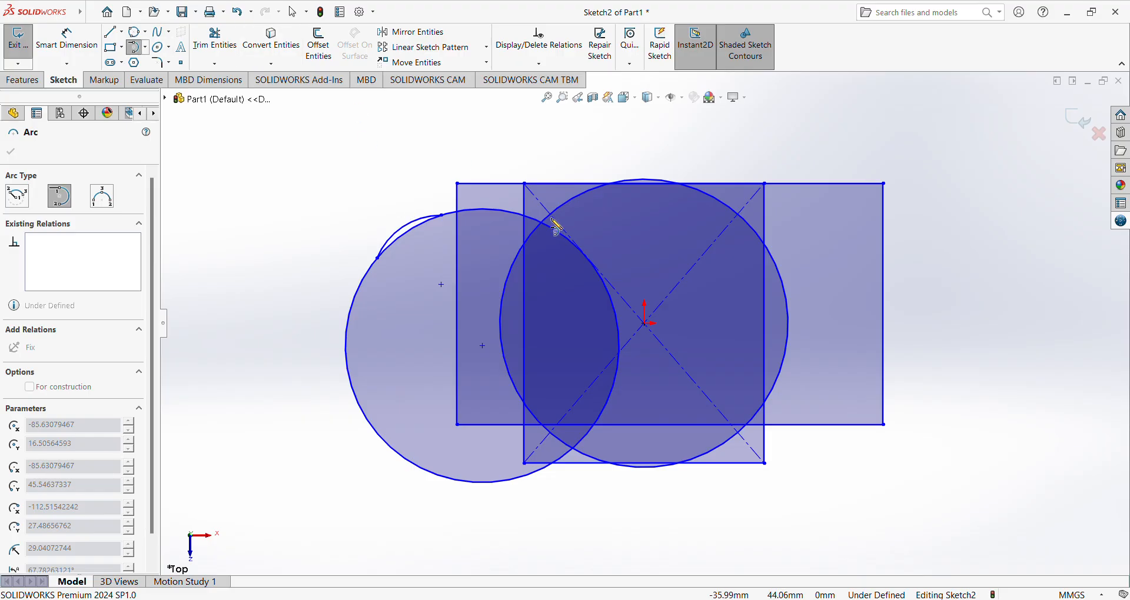
pyautogui.click(458, 184)
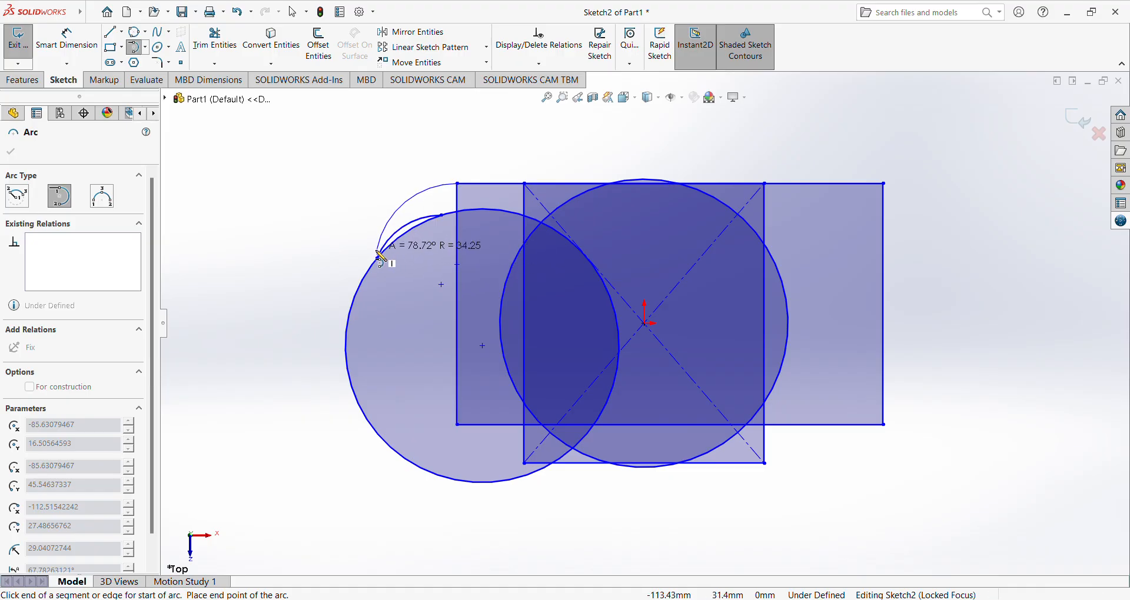
pyautogui.click(463, 292)
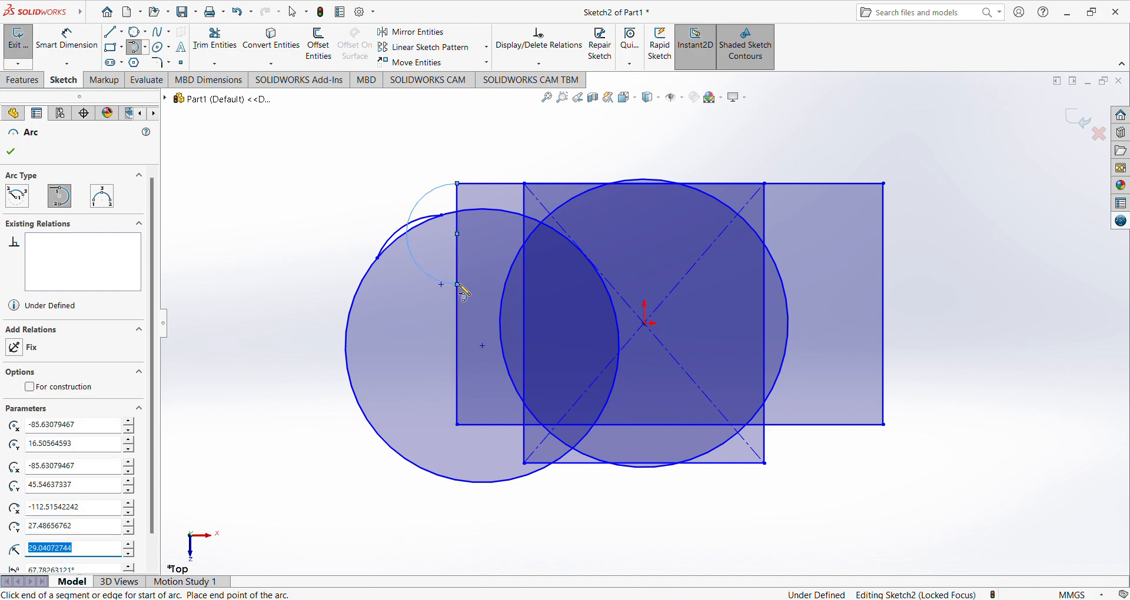
pyautogui.click(135, 52)
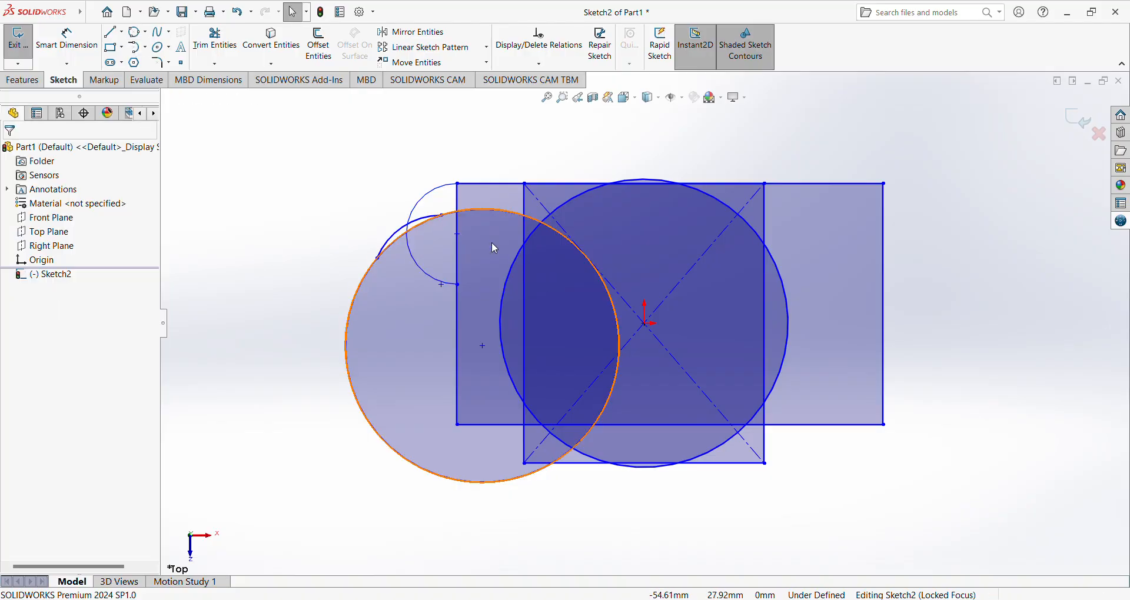
# Delete all the circles, rectangles and arcs from the sketch
pyautogui.moveTo(385, 175); pyautogui.dragTo(896, 520)
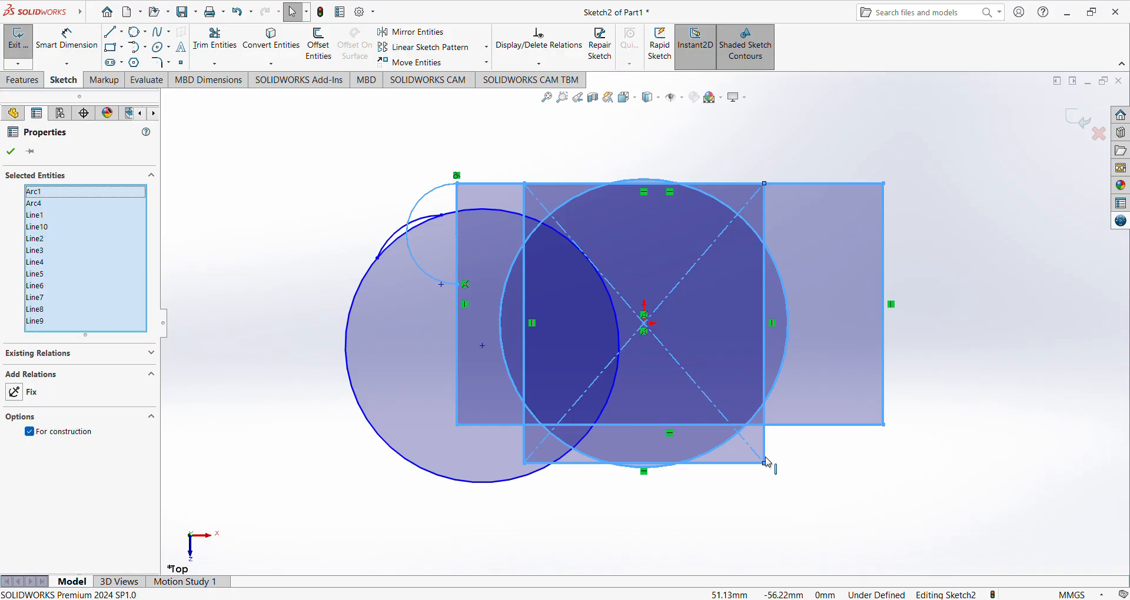
pyautogui.press('Delete')
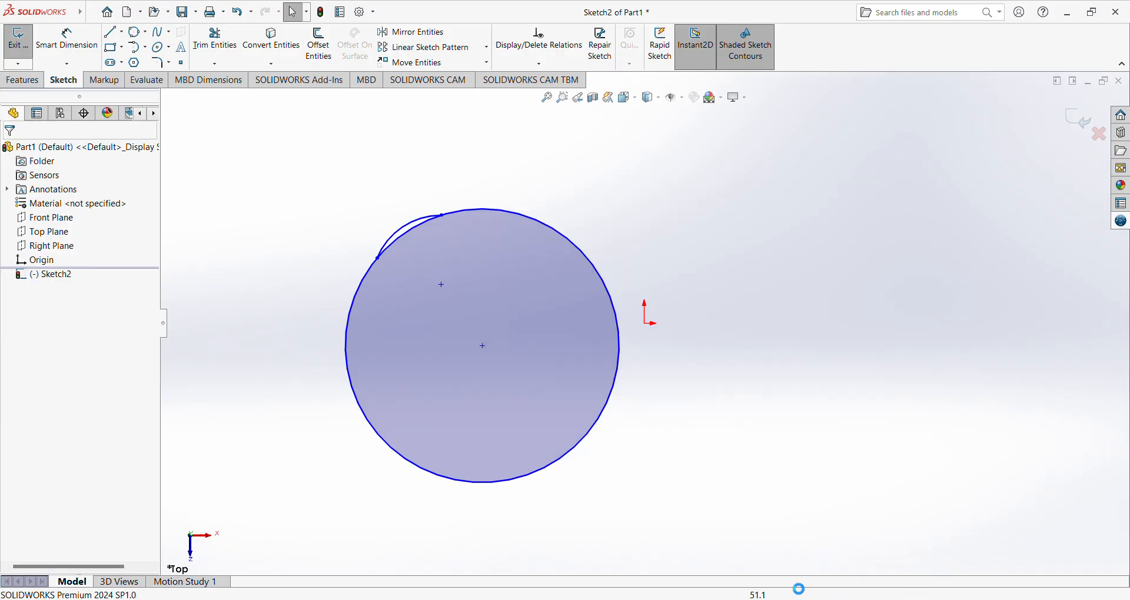
pyautogui.moveTo(268, 160); pyautogui.dragTo(618, 478)
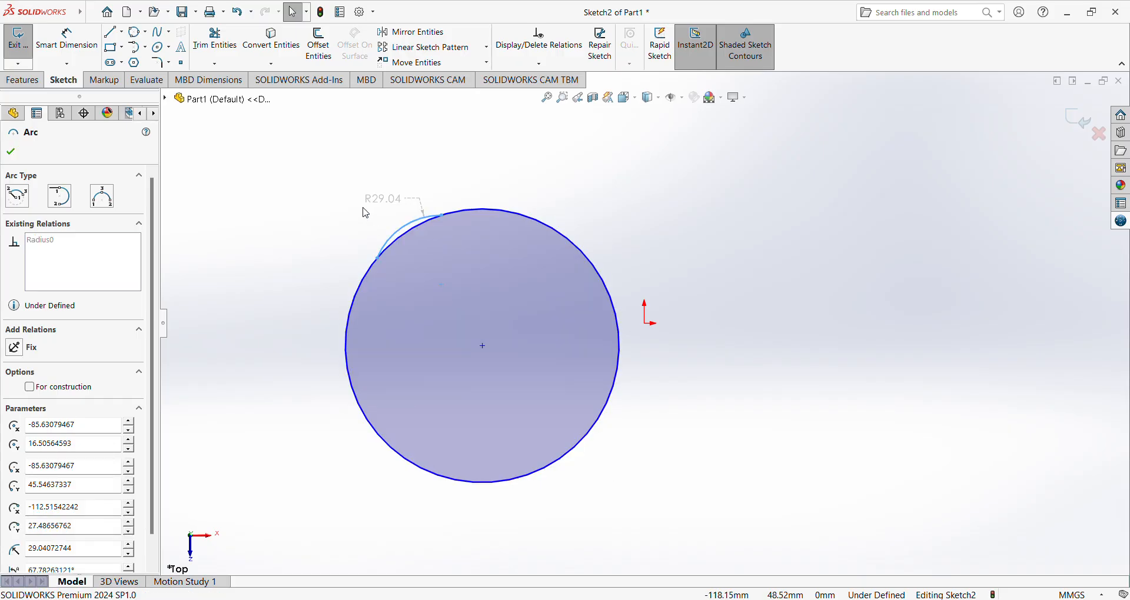
pyautogui.click(335, 190)
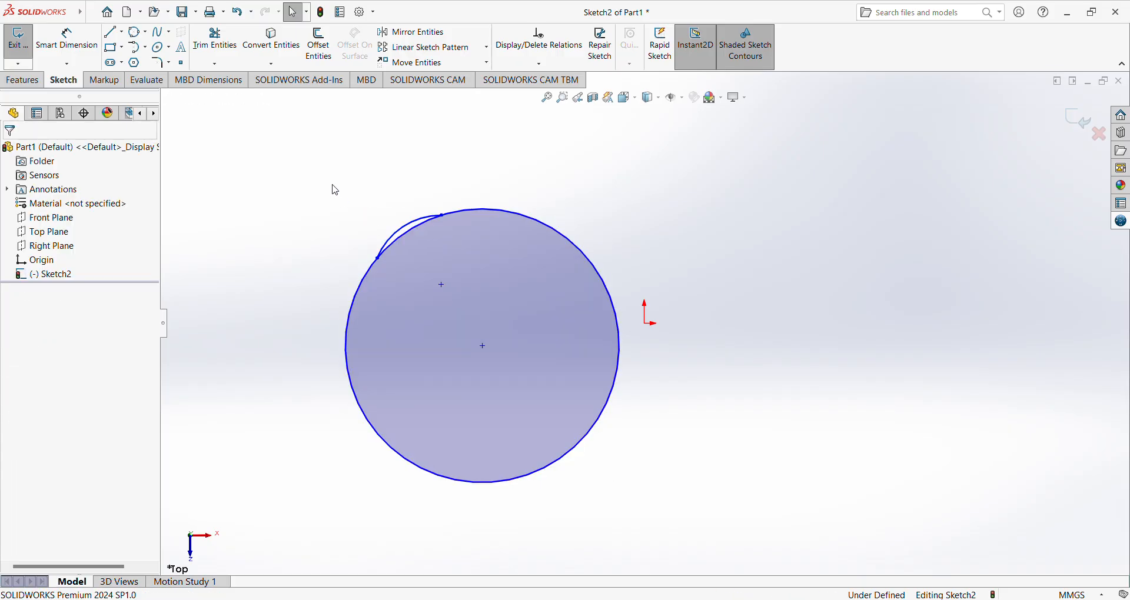
pyautogui.moveTo(333, 185); pyautogui.dragTo(647, 496)
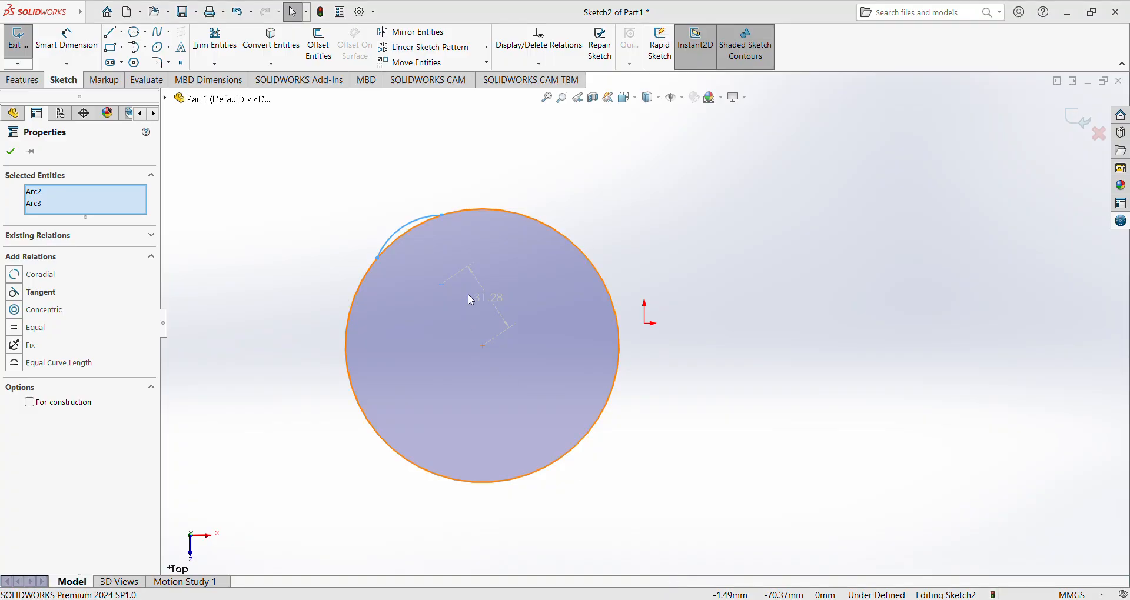
pyautogui.press('Delete')
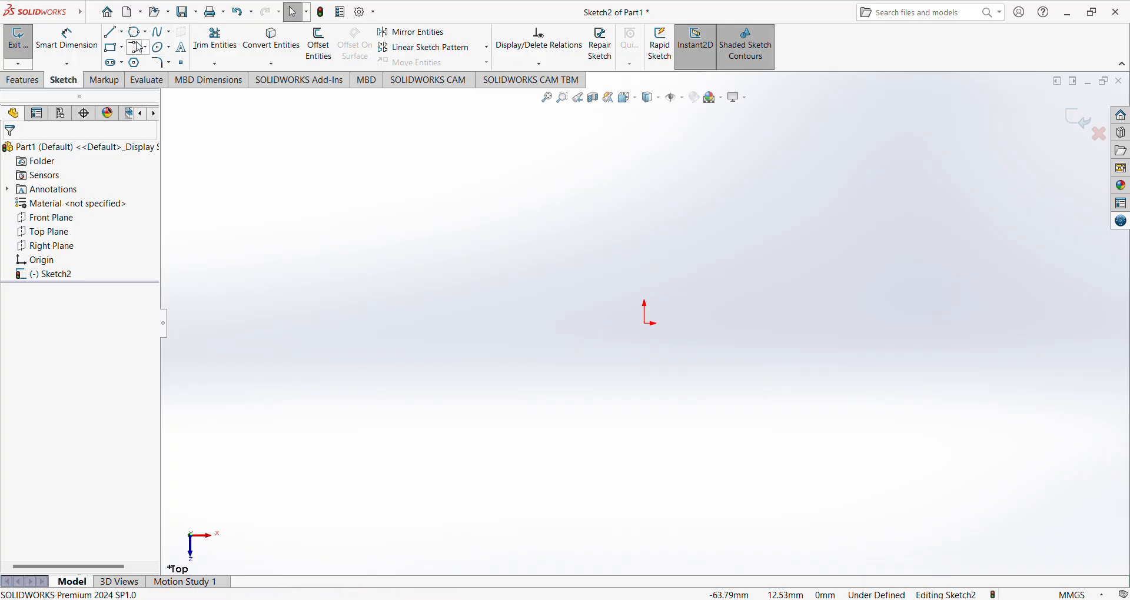
# Draw a centre rectangle about 168 mm wide and 34 mm high, centred on the sketch origin
pyautogui.click(112, 32)
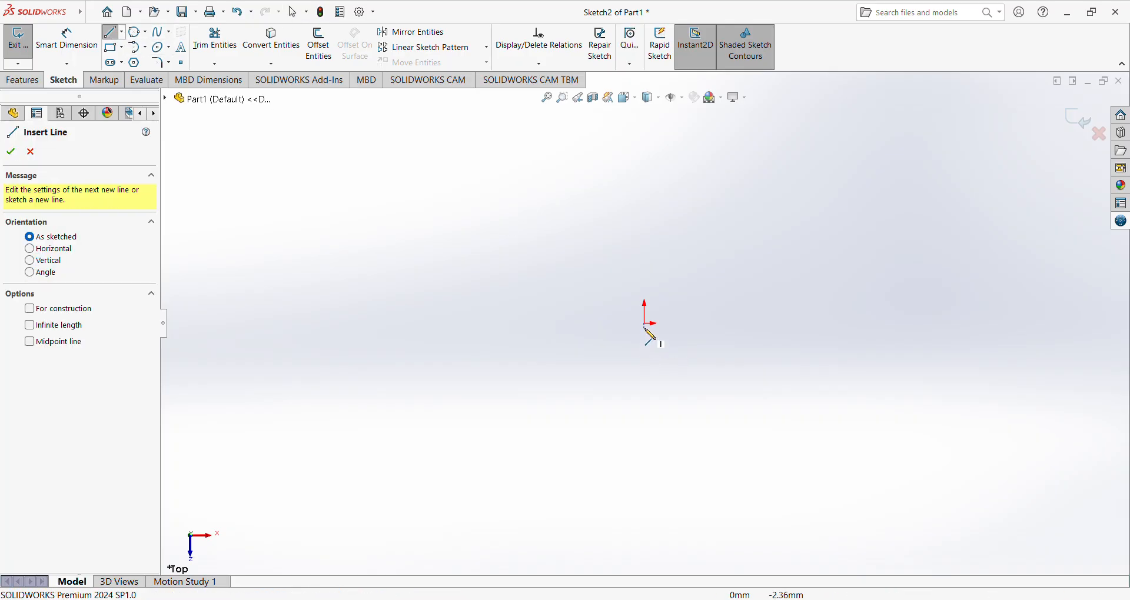
pyautogui.click(114, 49)
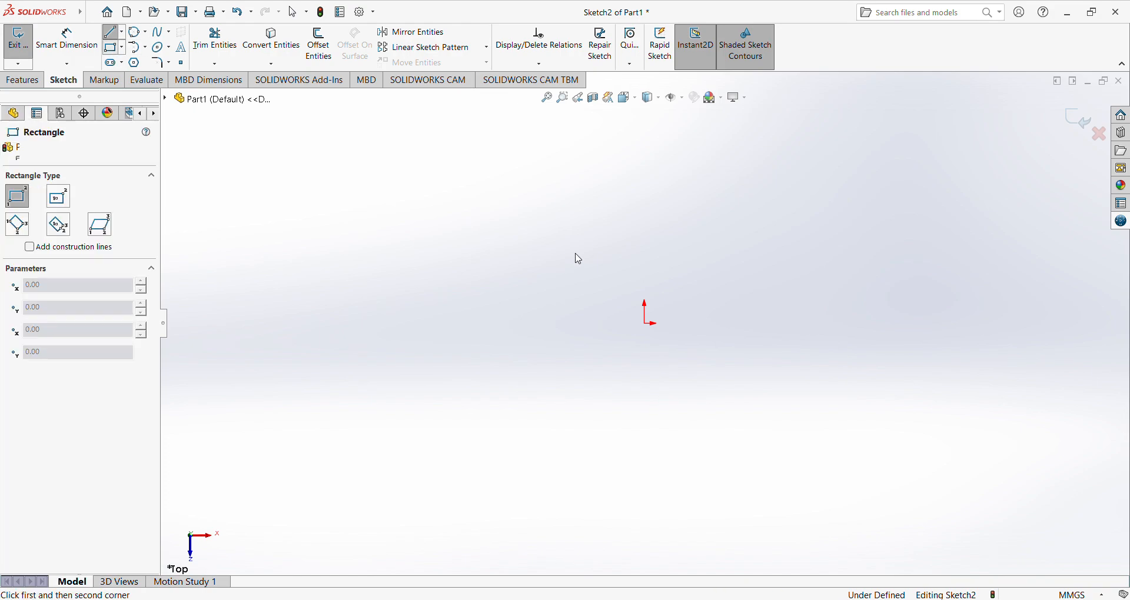
pyautogui.click(122, 47)
pyautogui.click(134, 78)
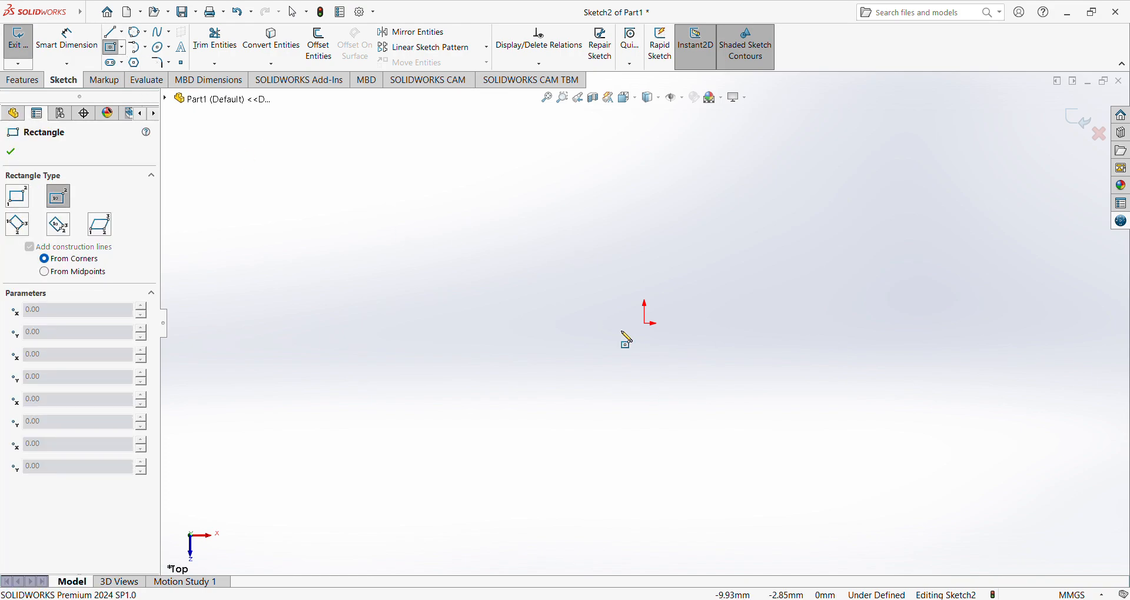
pyautogui.click(648, 327)
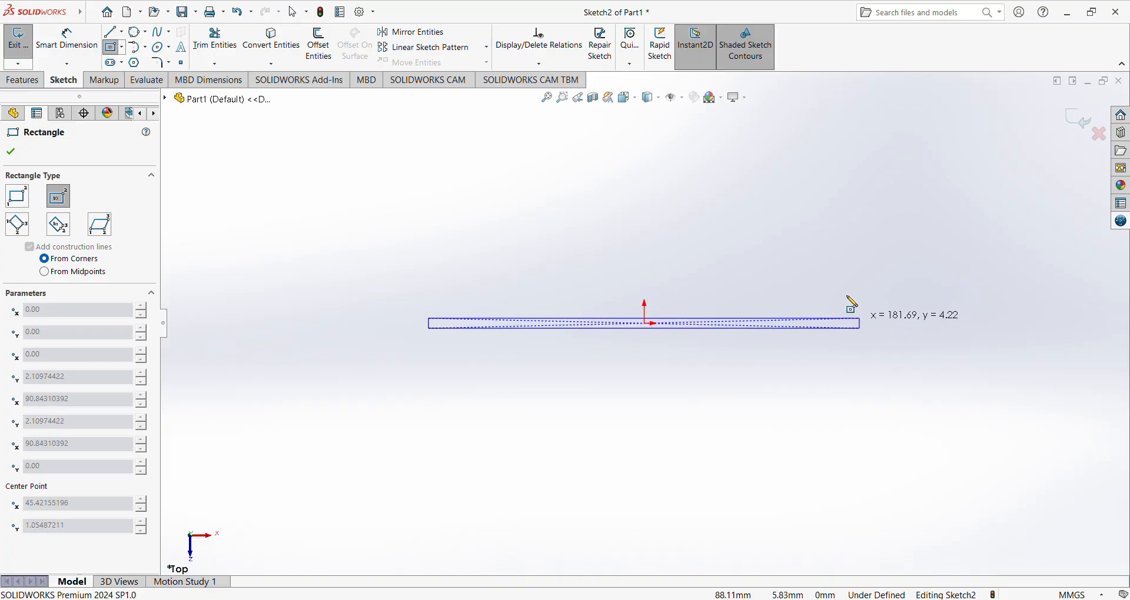
pyautogui.click(845, 285)
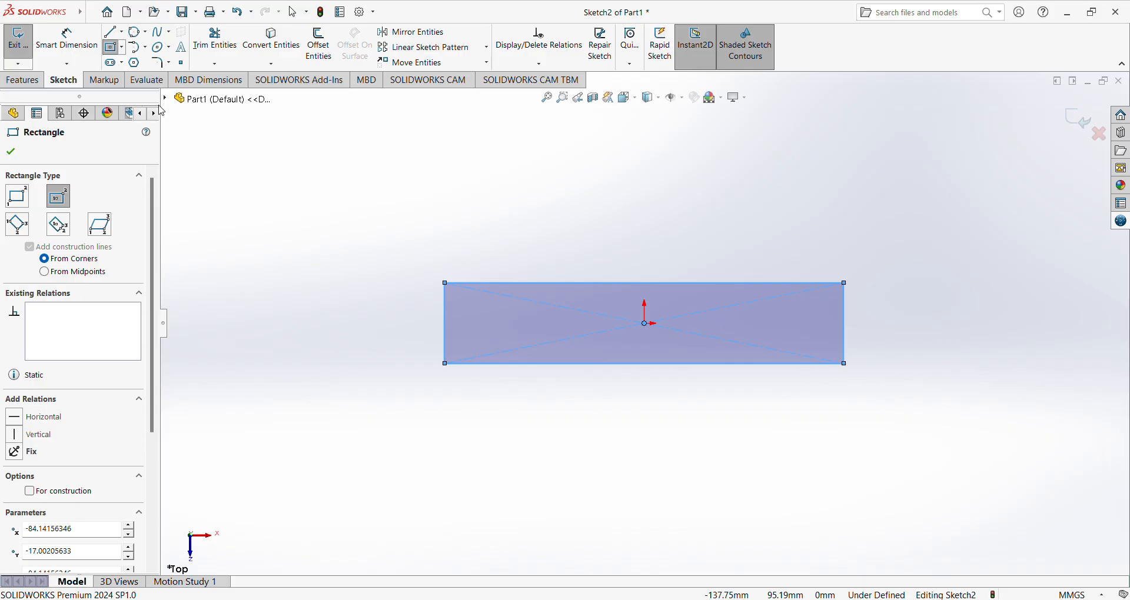
# Close both short sides of the rectangle with outward semicircular tangent arcs of about 17 mm radius, running from upper to lower corner
pyautogui.click(135, 47)
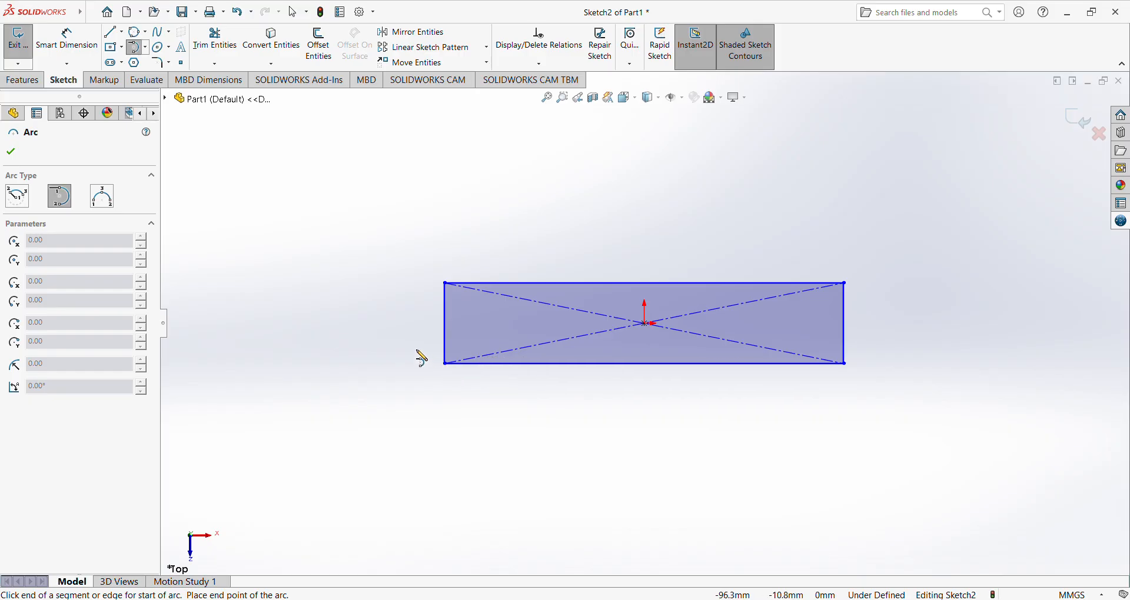
pyautogui.click(142, 52)
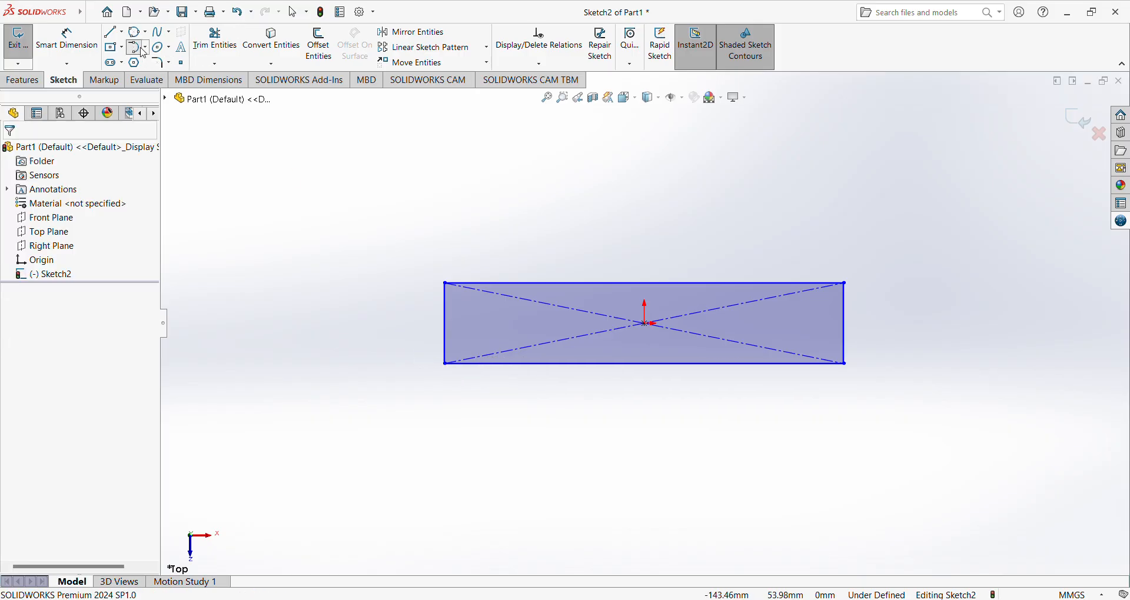
pyautogui.click(142, 52)
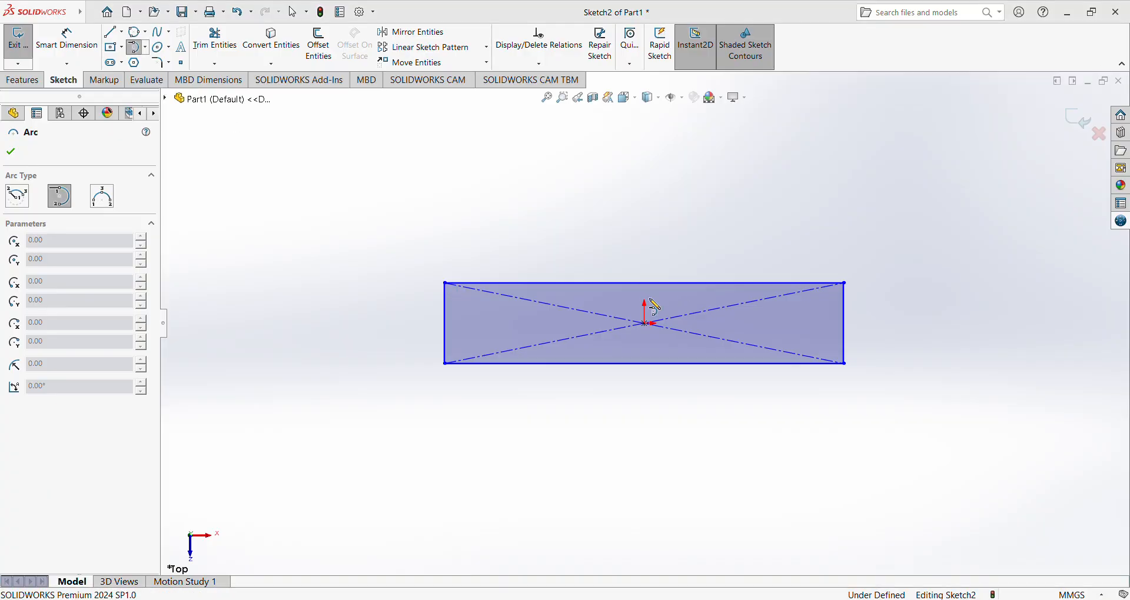
pyautogui.click(446, 284)
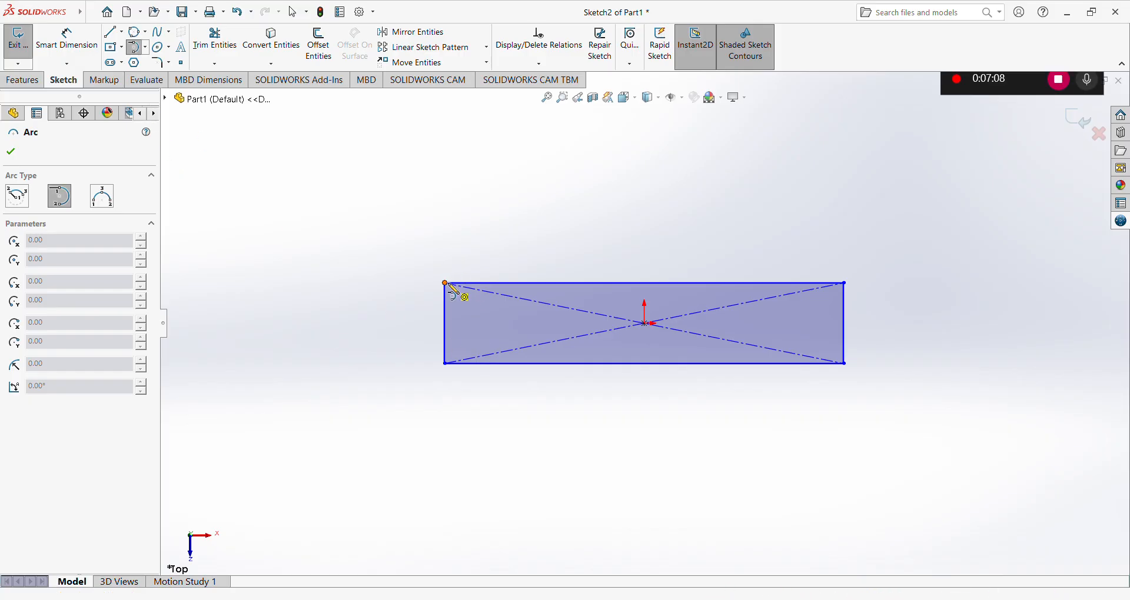
pyautogui.click(446, 364)
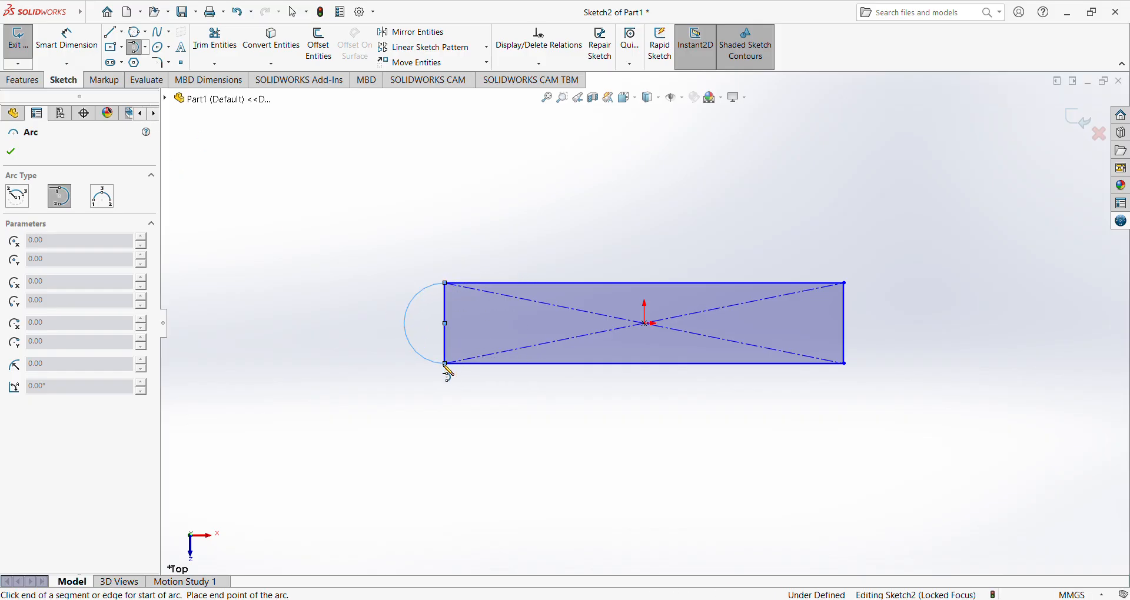
pyautogui.click(844, 285)
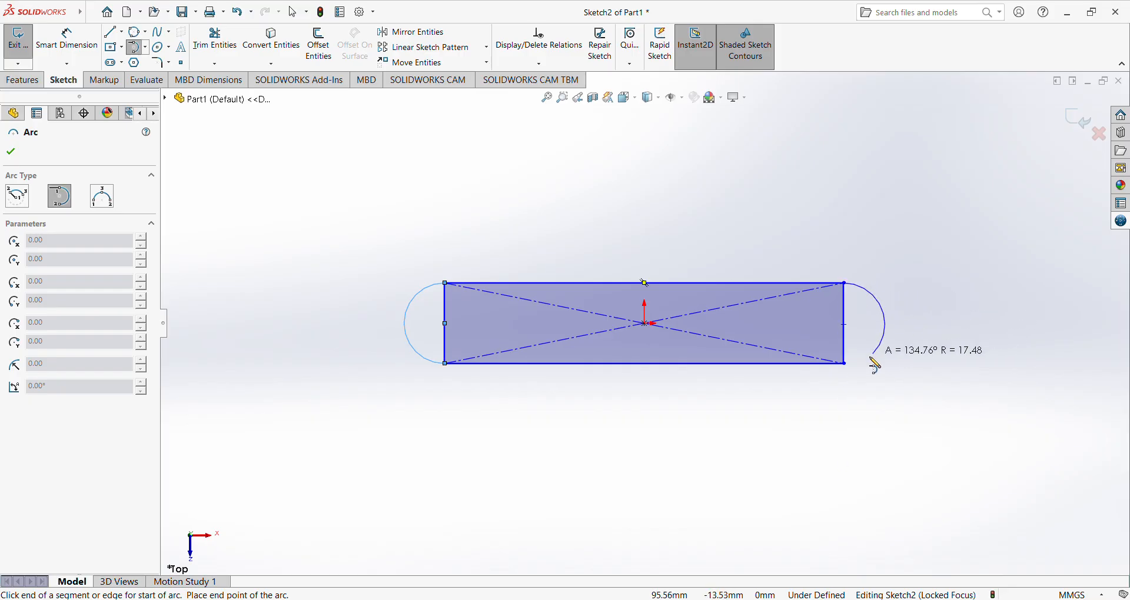
pyautogui.click(845, 365)
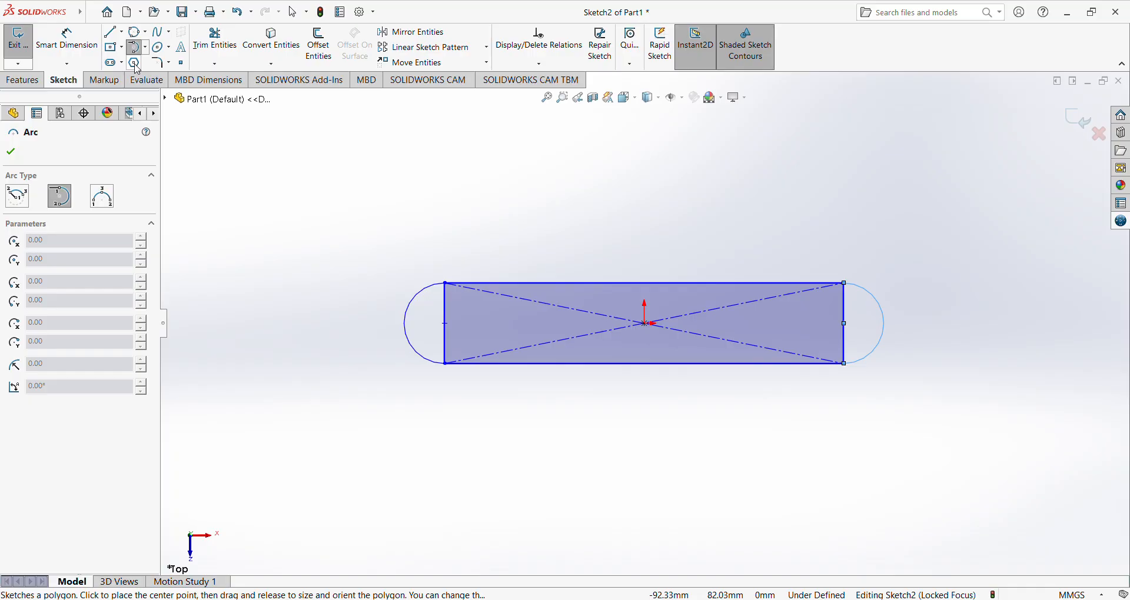
# Draw a seven-sided polygon around an inscribed circle of about 84 mm diameter, centred above and left of the origin, overlapping the rectangle
pyautogui.click(135, 63)
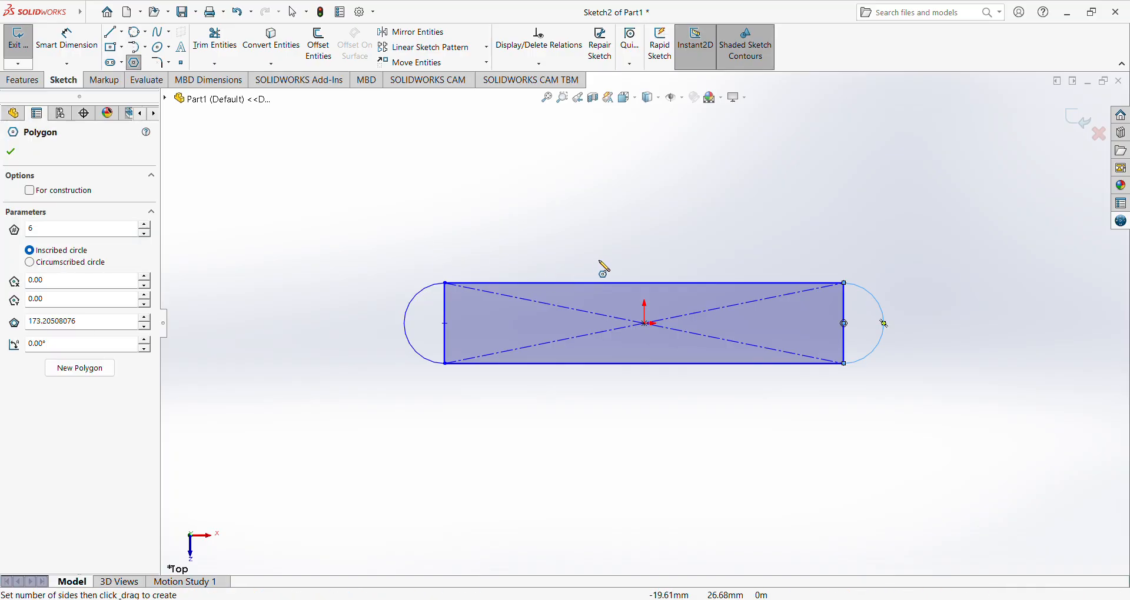
pyautogui.moveTo(600, 262); pyautogui.dragTo(718, 261)
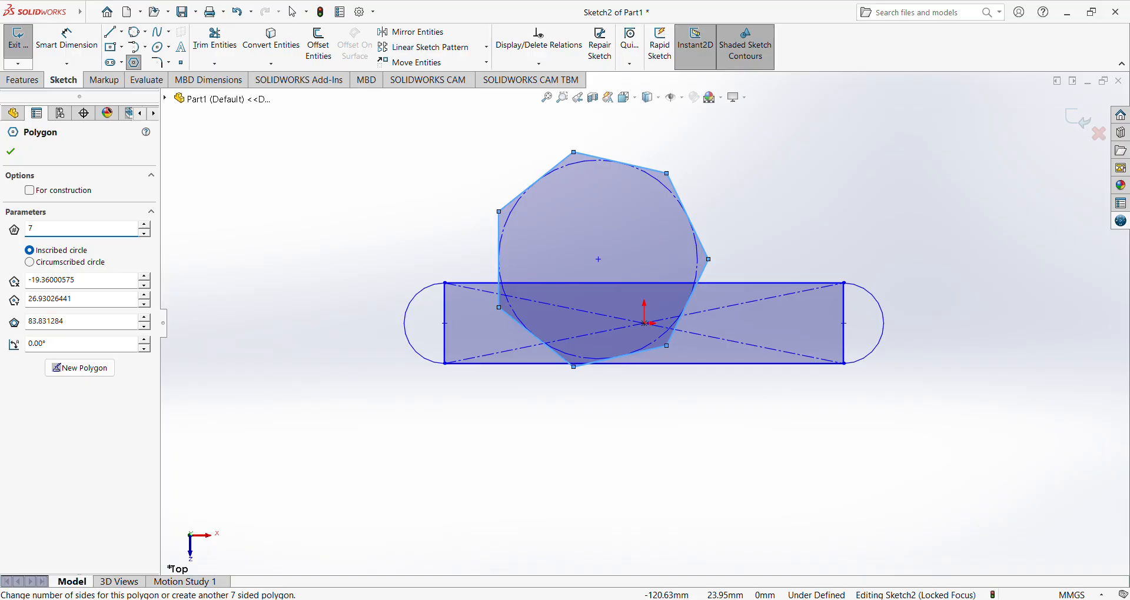
pyautogui.click(10, 152)
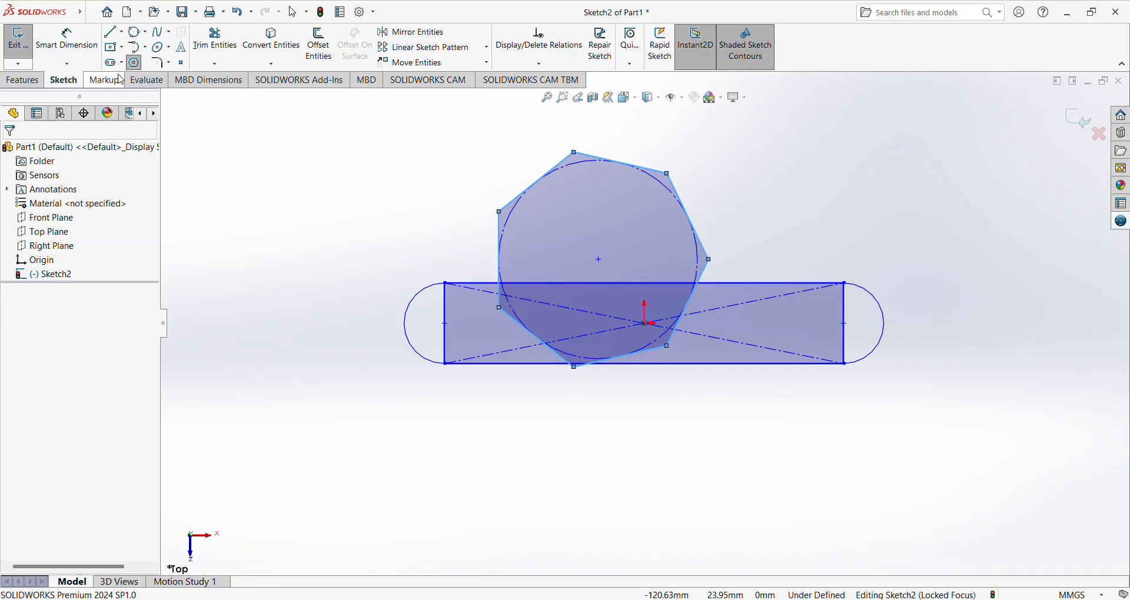
# Round the rectangle's upper-left corner with a 10 mm sketch fillet
pyautogui.click(164, 65)
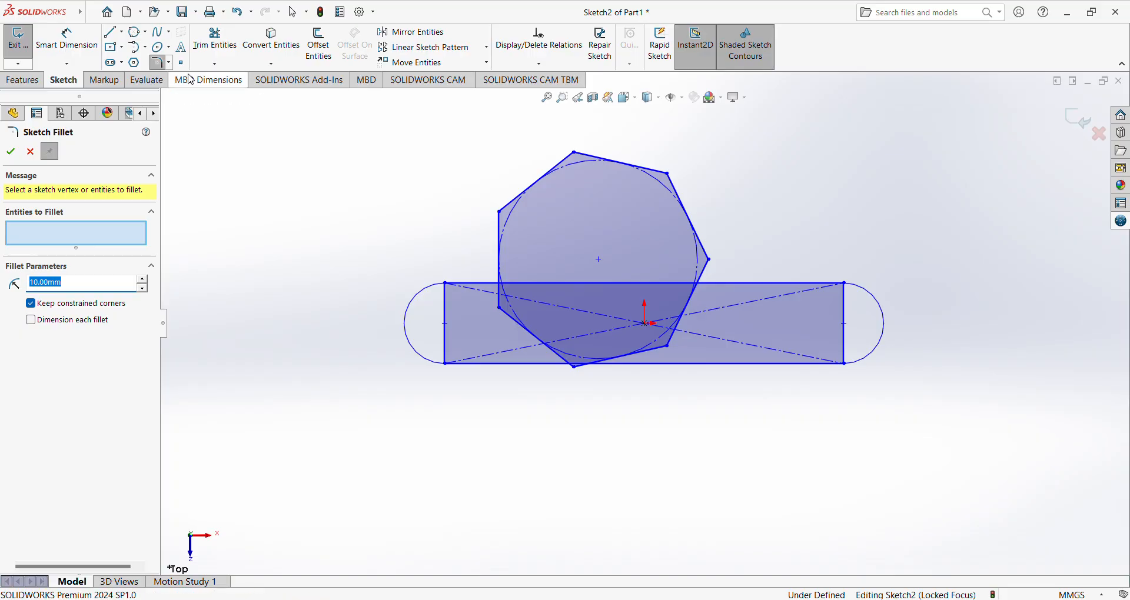
pyautogui.press('Escape')
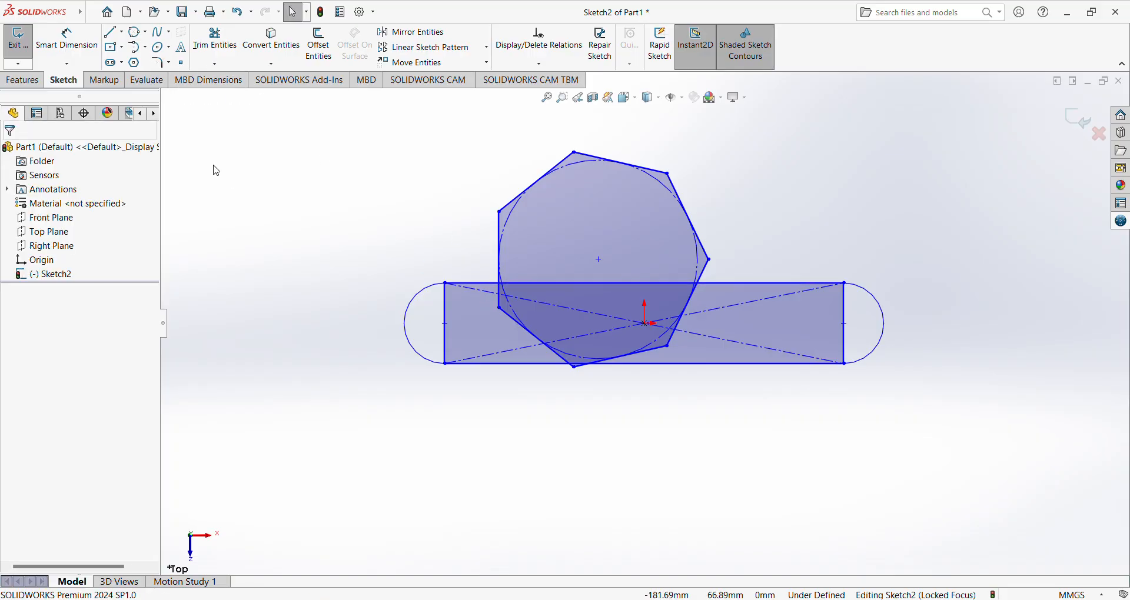
pyautogui.click(160, 62)
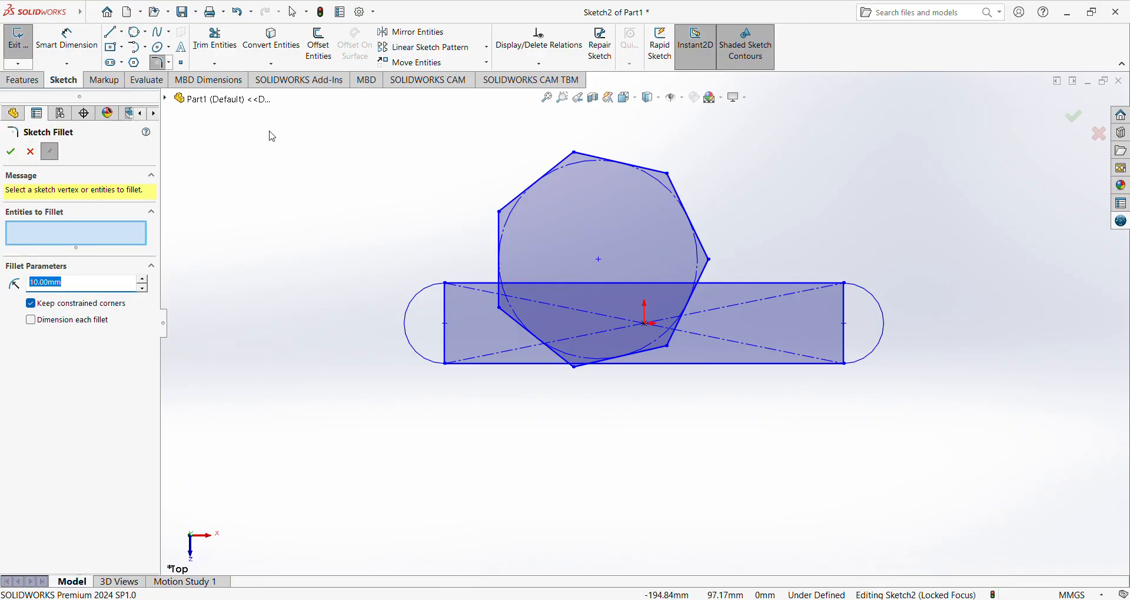
pyautogui.click(471, 290)
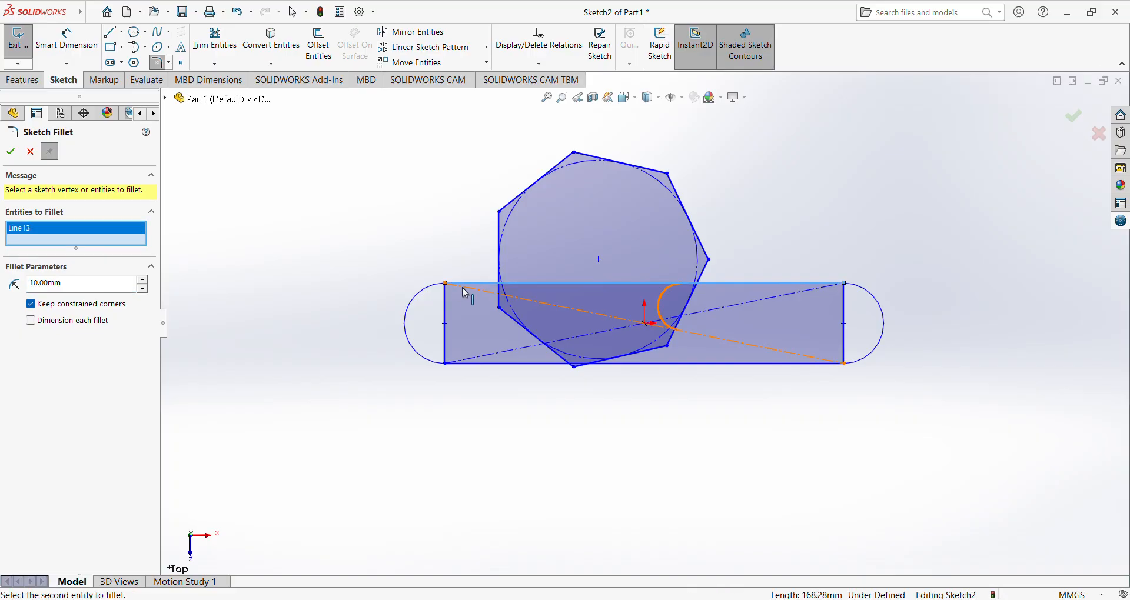
pyautogui.click(447, 299)
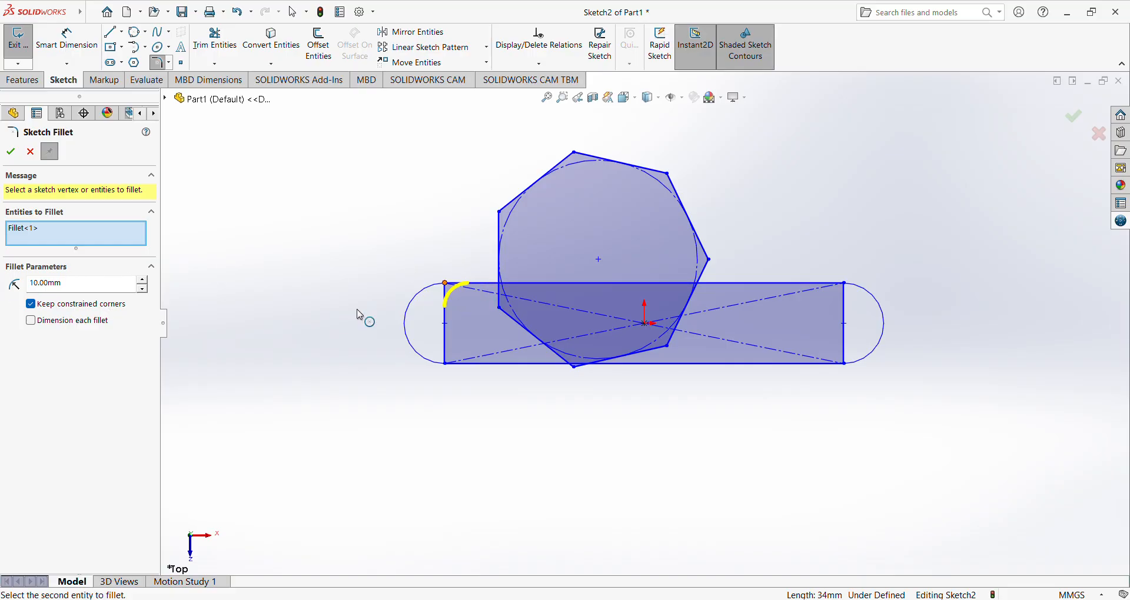
pyautogui.click(10, 152)
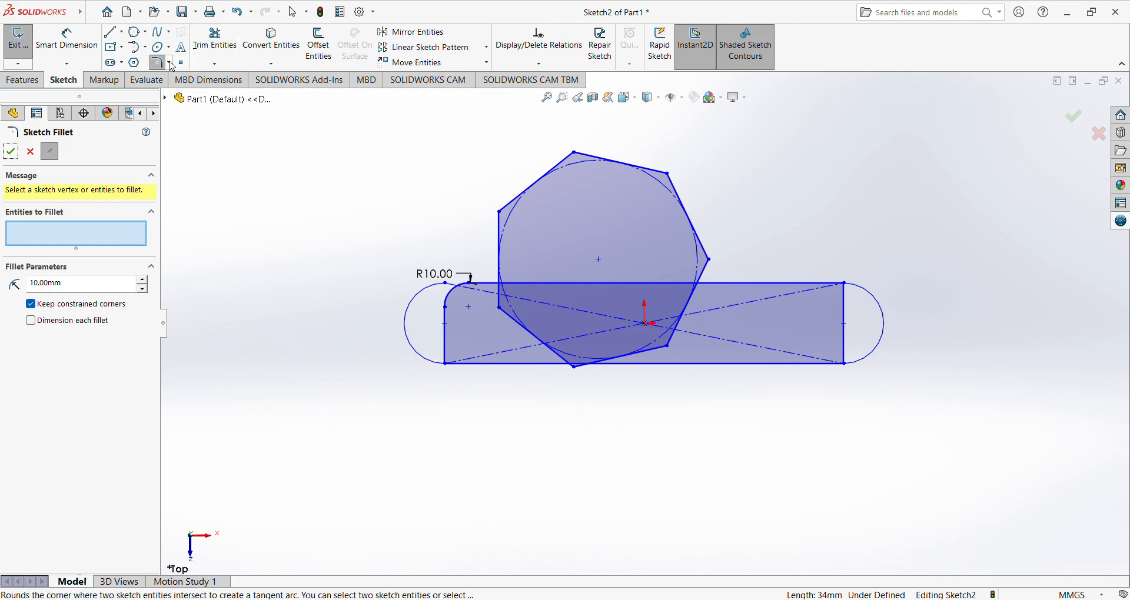
# Chamfer the rectangle's lower-left and upper-right corners with an equal distance of 10 mm
pyautogui.click(170, 97)
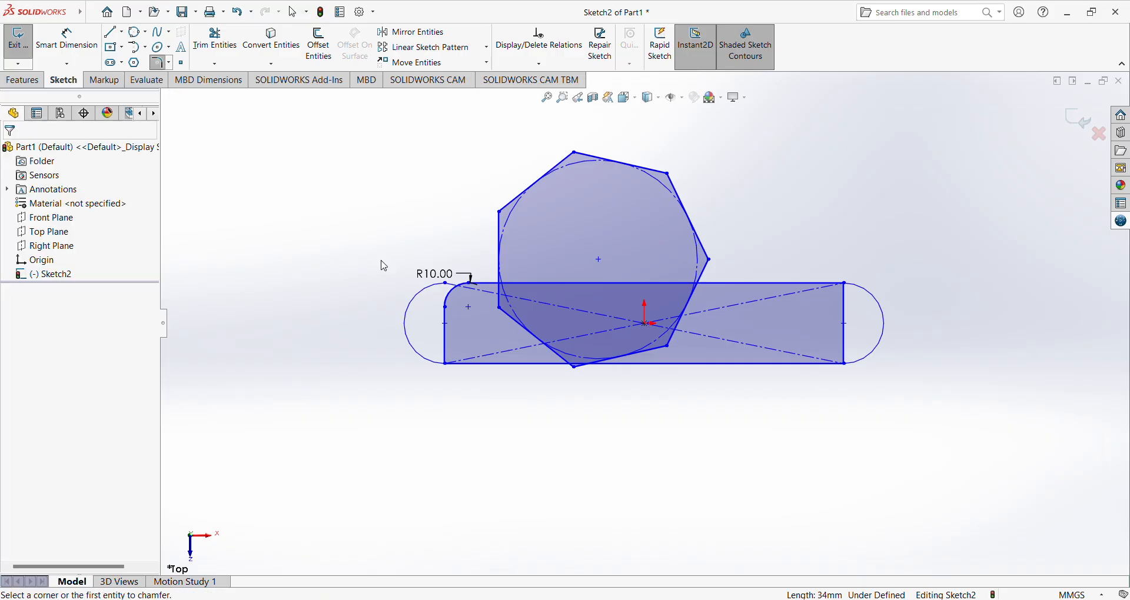
pyautogui.click(448, 366)
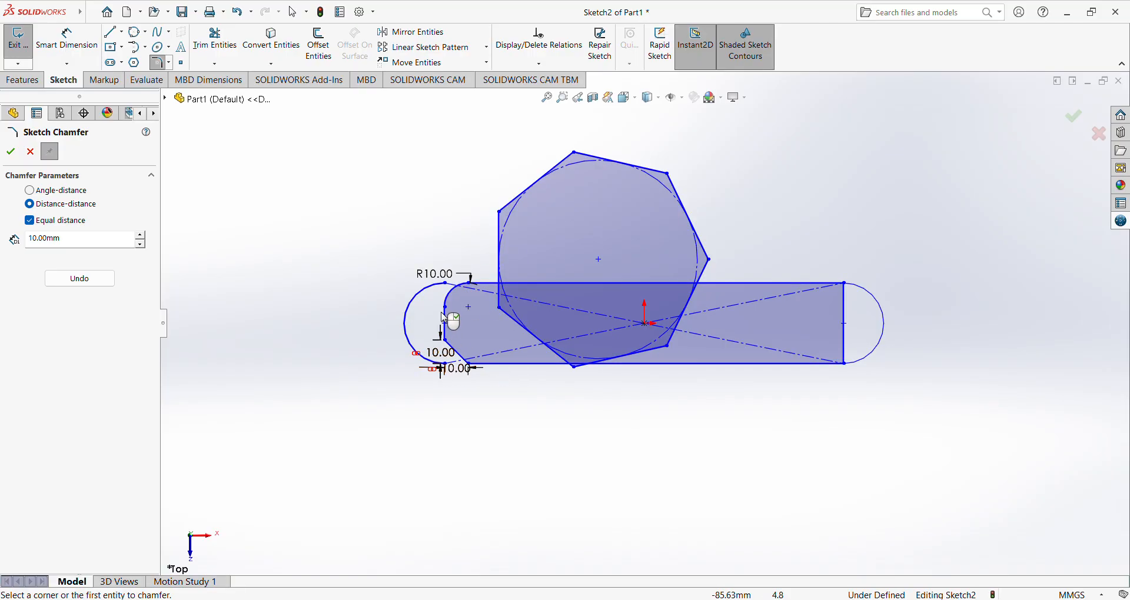
pyautogui.click(847, 286)
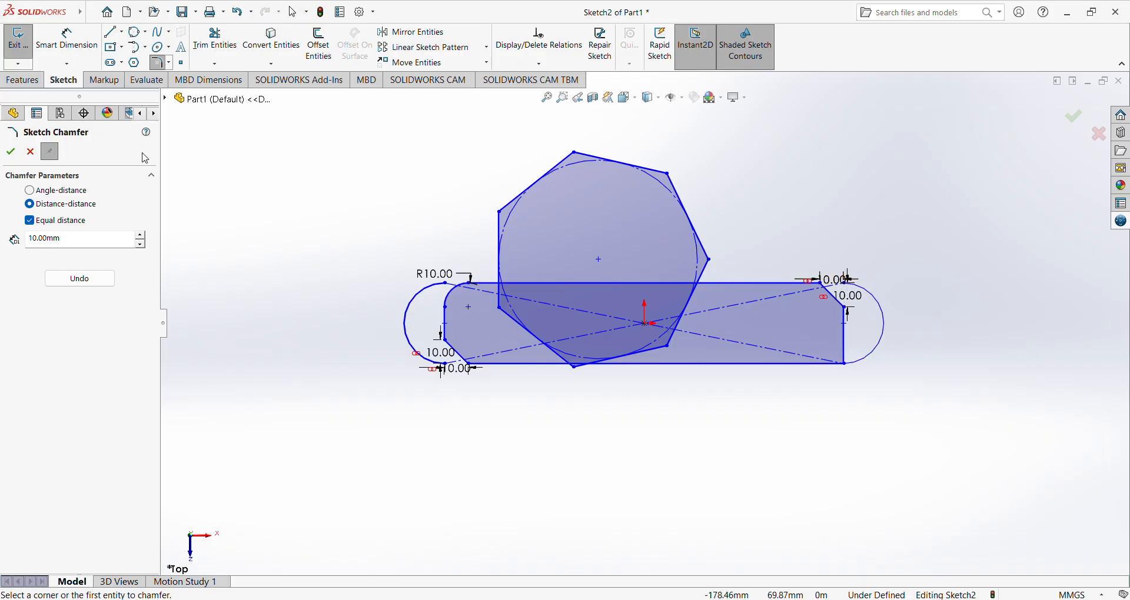
pyautogui.click(11, 152)
# Round the rectangle's lower-right corner with a 10 mm sketch fillet
pyautogui.click(159, 62)
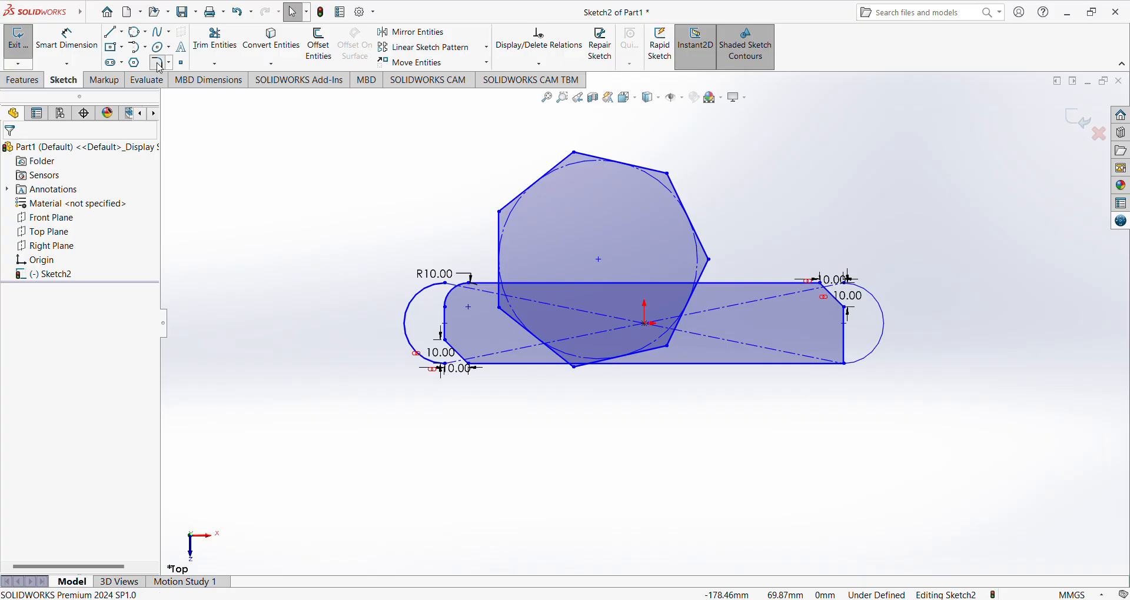
pyautogui.click(847, 365)
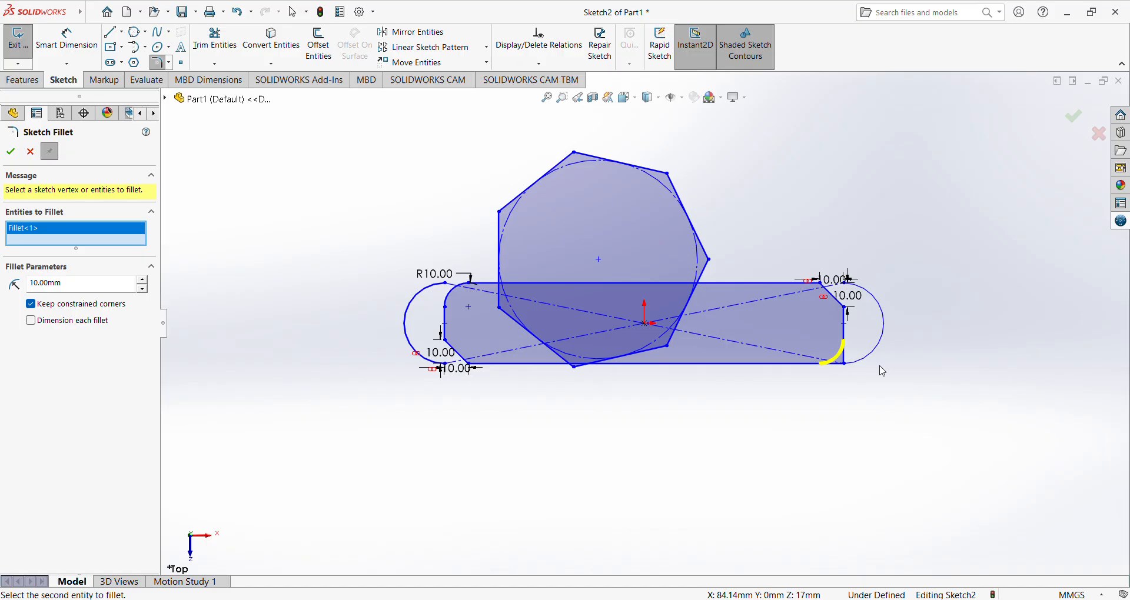
pyautogui.click(11, 152)
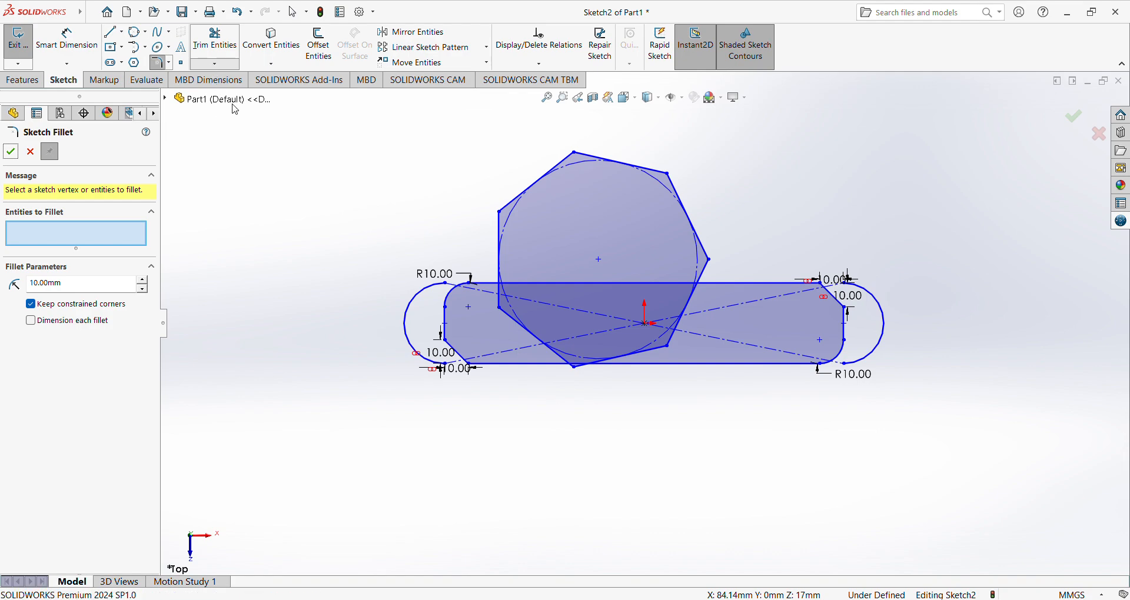
# Trim away the polygon's lowest corner where it sticks out below the rectangle, using Trim to closest
pyautogui.click(227, 47)
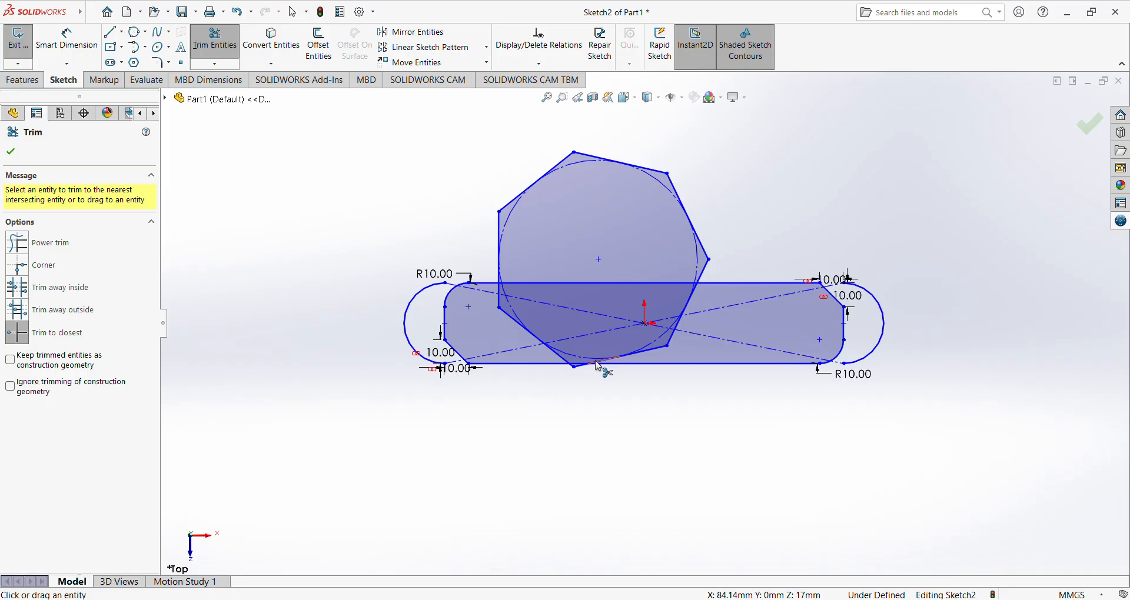
pyautogui.click(576, 366)
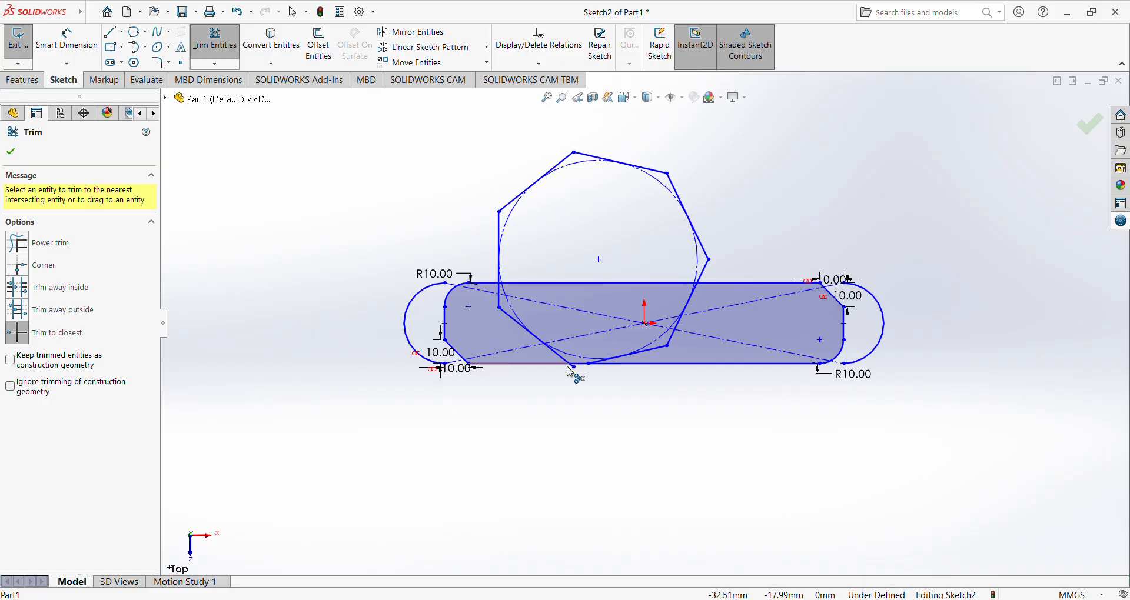
pyautogui.click(571, 369)
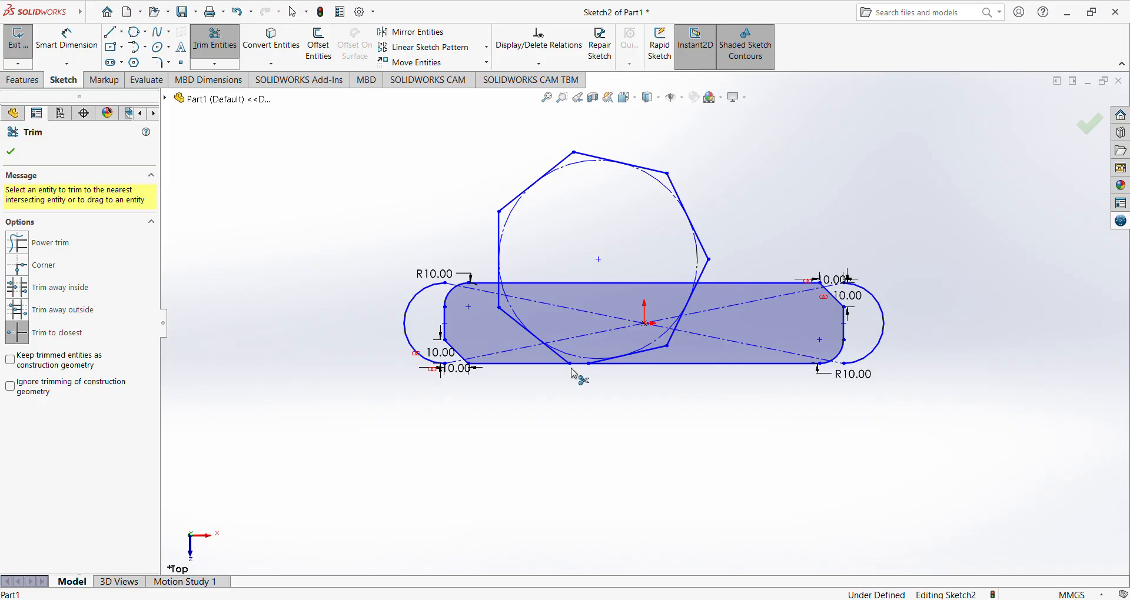
# Trim away the polygon's right-hand and upper sides above the rectangle, leaving its vertical left side
pyautogui.scroll(-1, 571, 369)
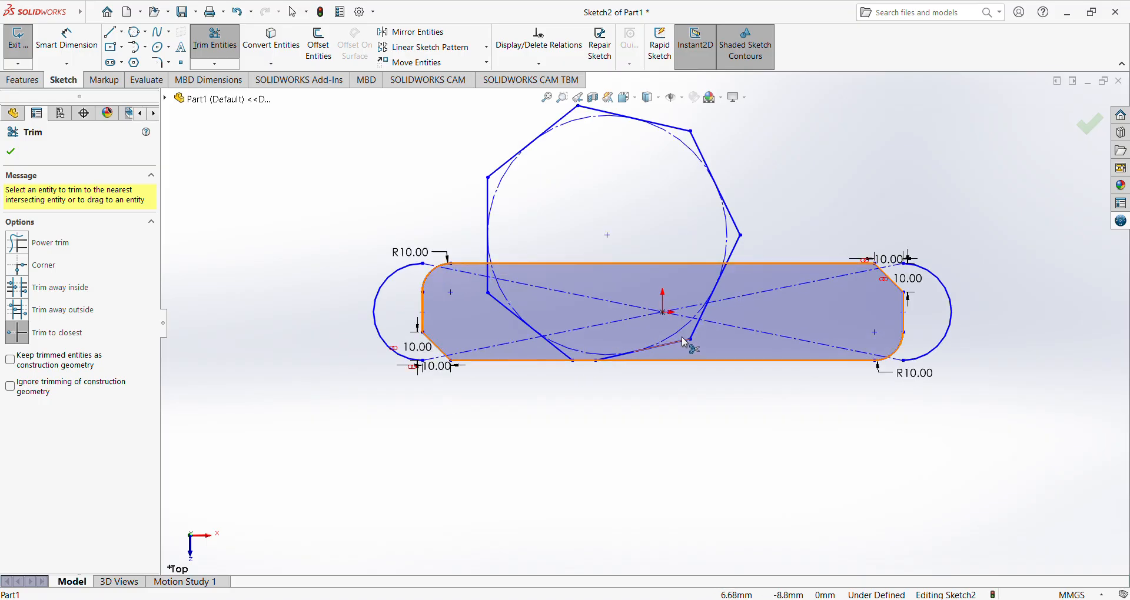
pyautogui.click(734, 250)
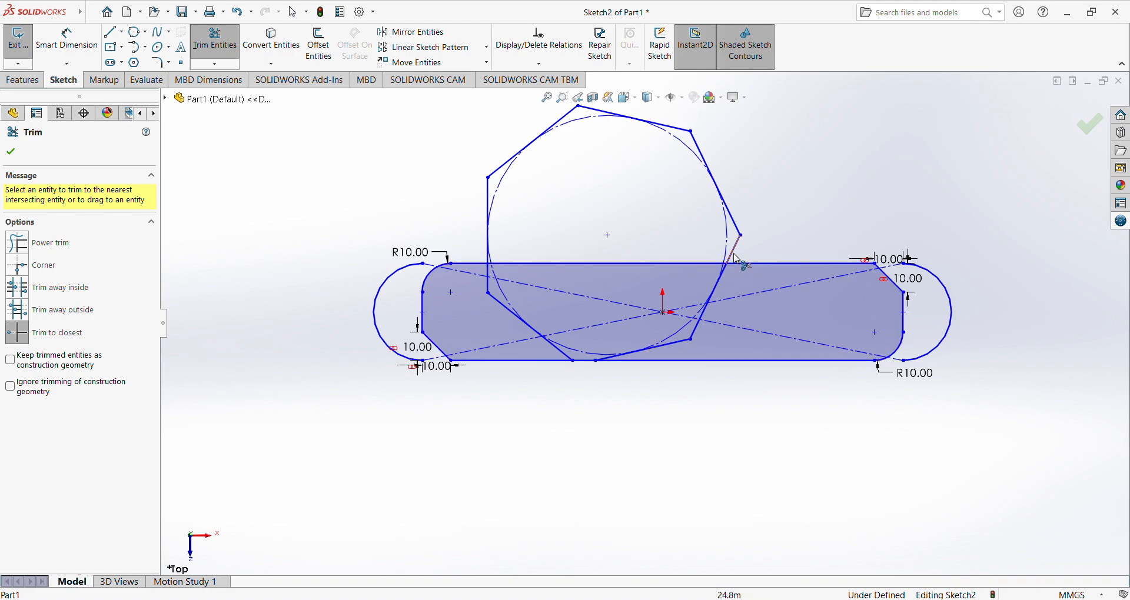
pyautogui.click(730, 212)
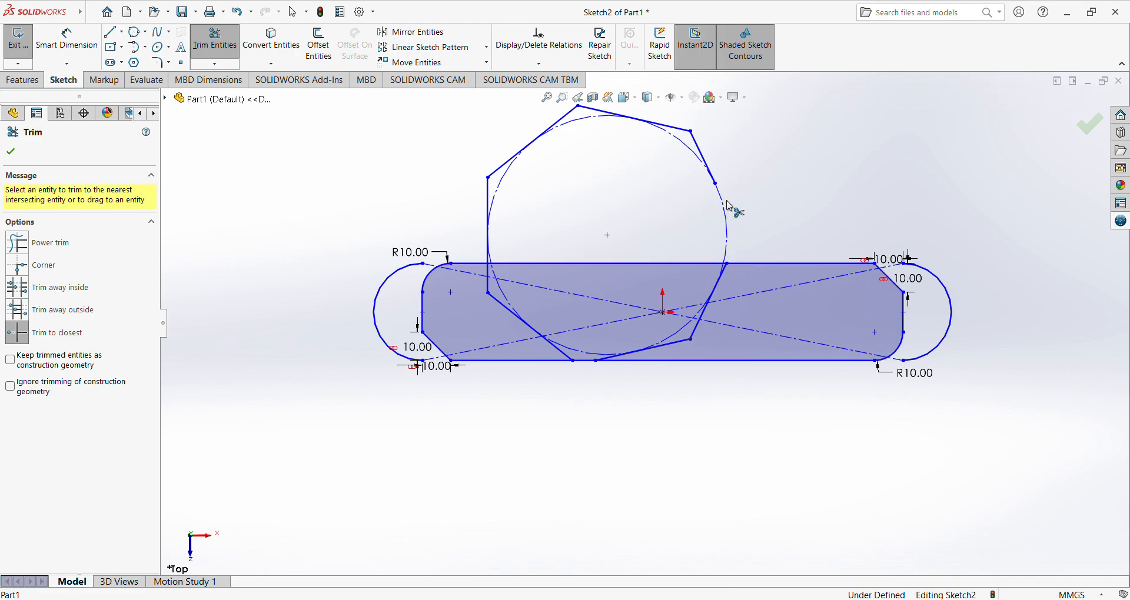
pyautogui.click(703, 151)
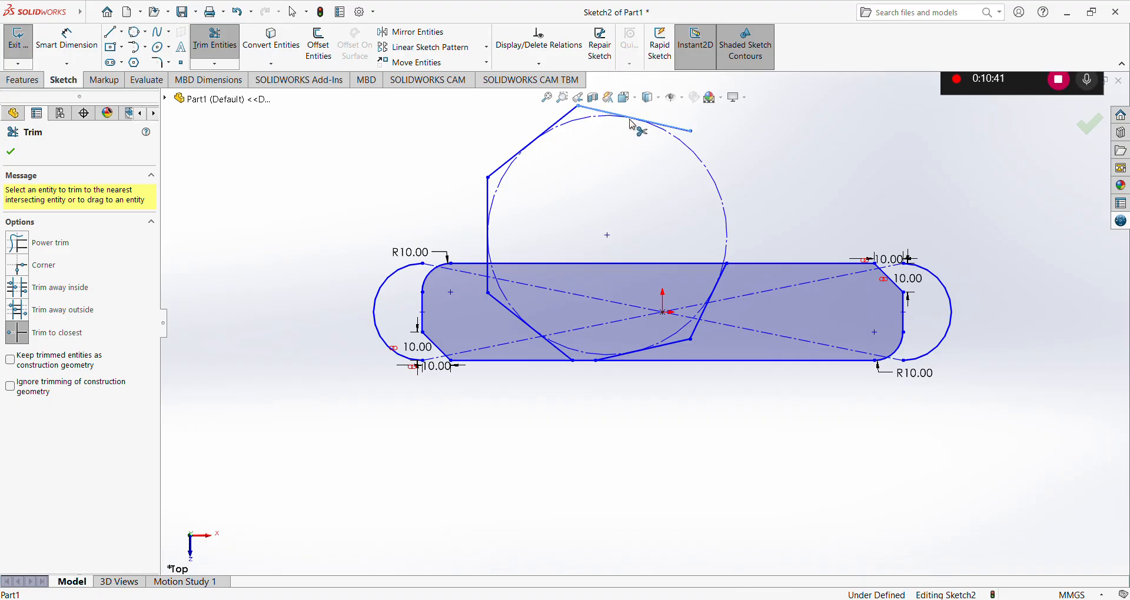
pyautogui.click(631, 121)
pyautogui.click(662, 124)
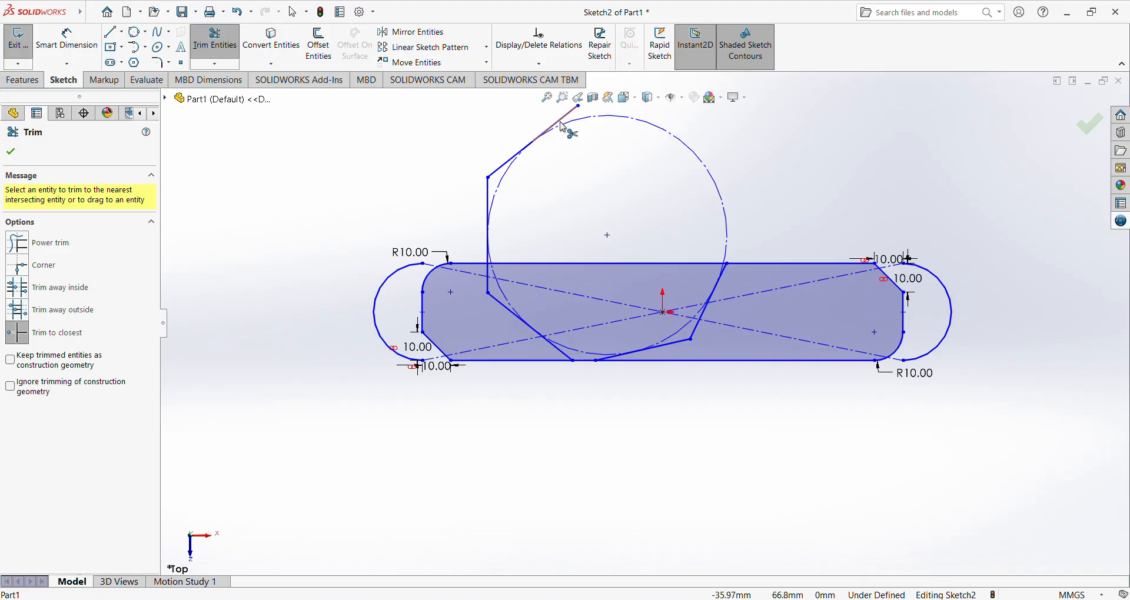
pyautogui.click(562, 123)
pyautogui.click(508, 165)
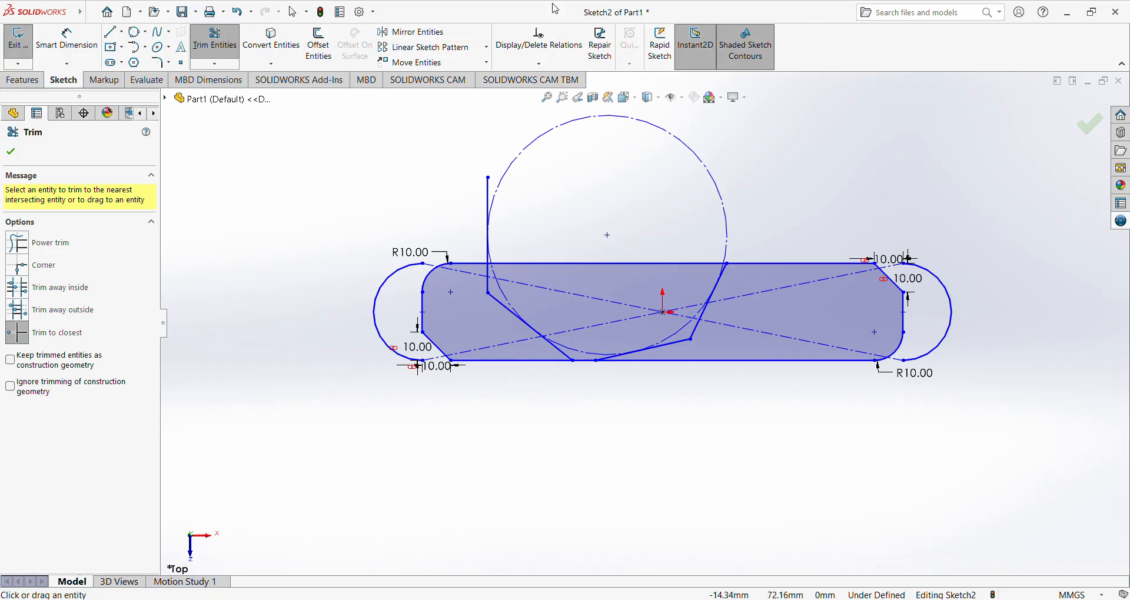
# Mirror a copy of the filleted and chamfered rectangle about its own upper edge
pyautogui.click(432, 33)
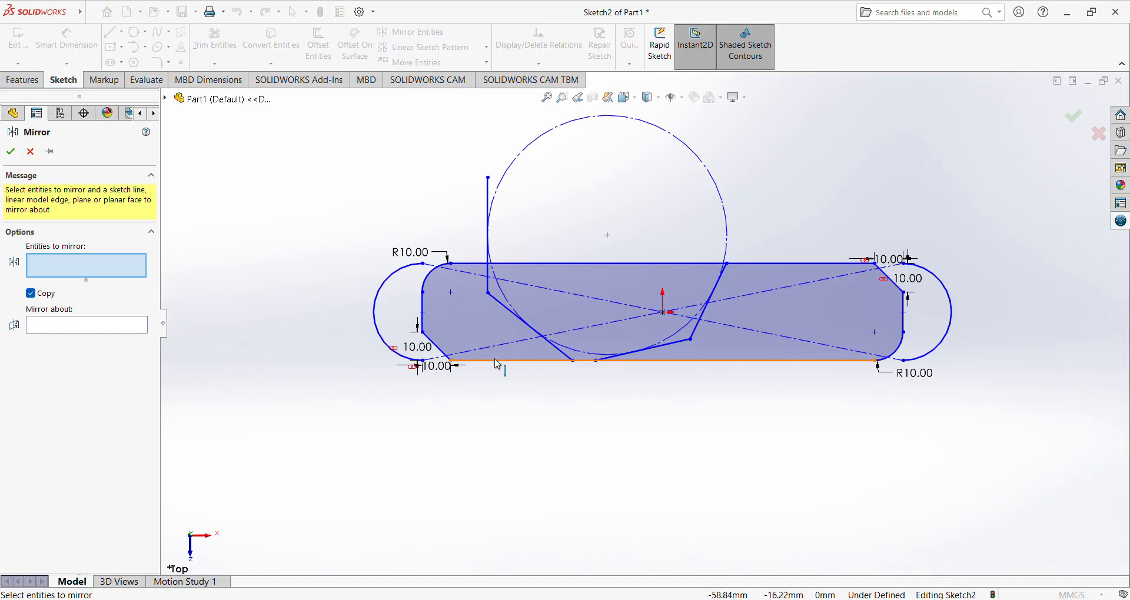
pyautogui.click(507, 320)
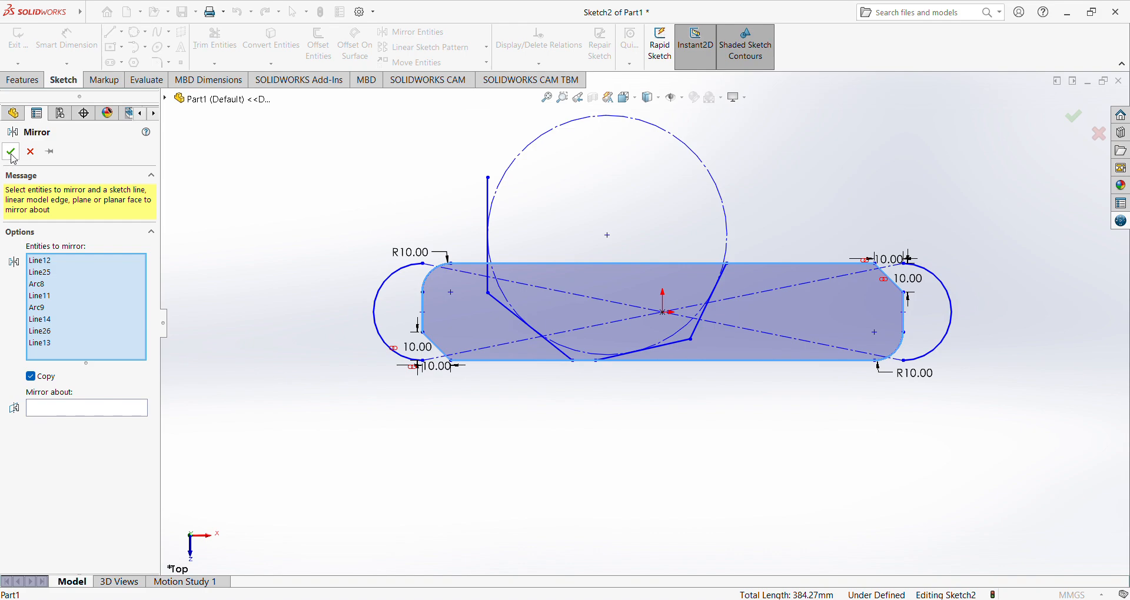
pyautogui.click(54, 410)
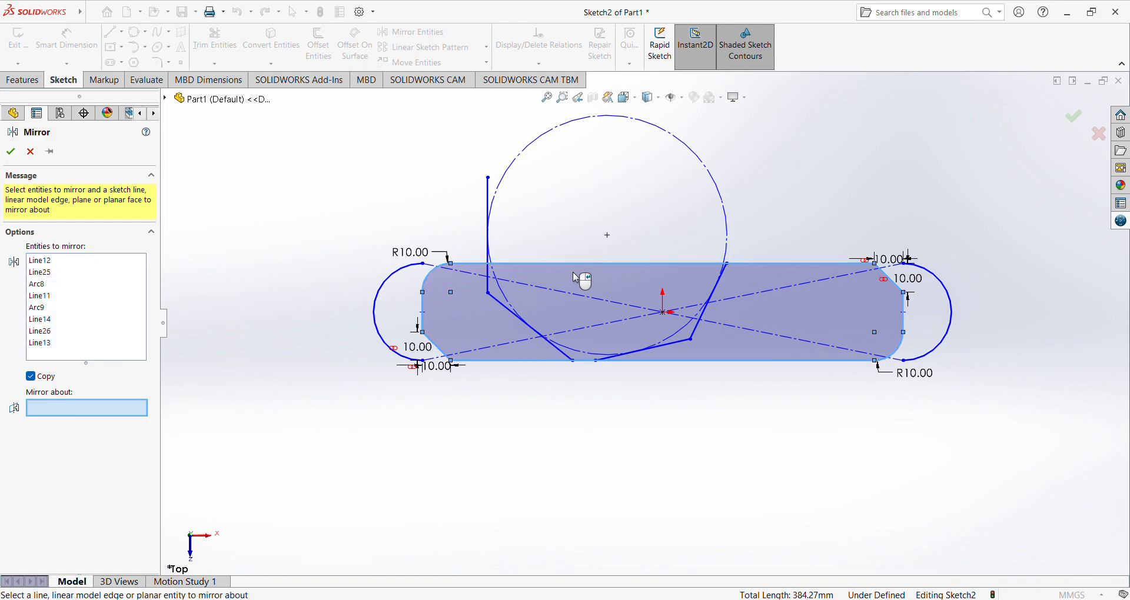
pyautogui.click(599, 266)
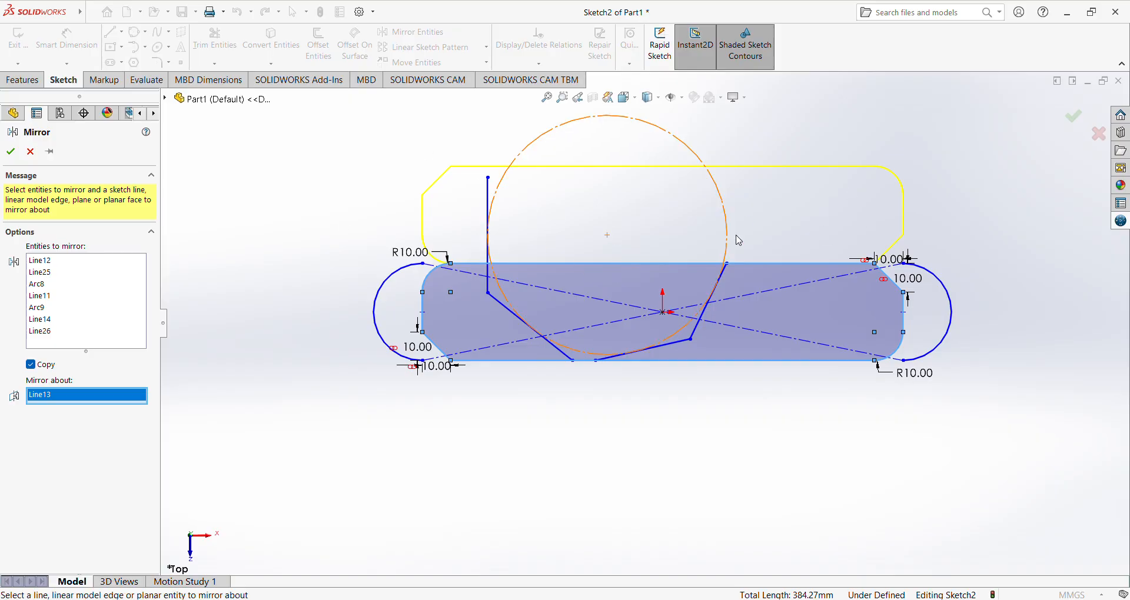
pyautogui.click(9, 152)
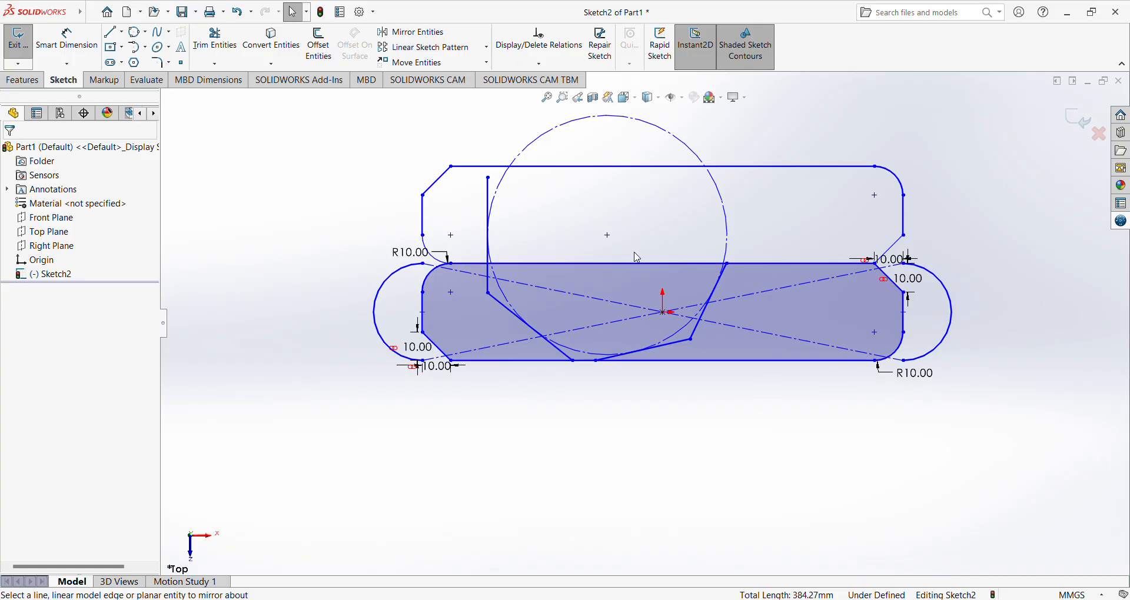
# Start a linear sketch pattern of the original filleted and chamfered rectangle with 5 instances along the X-axis at 30 mm spacing
pyautogui.click(478, 68)
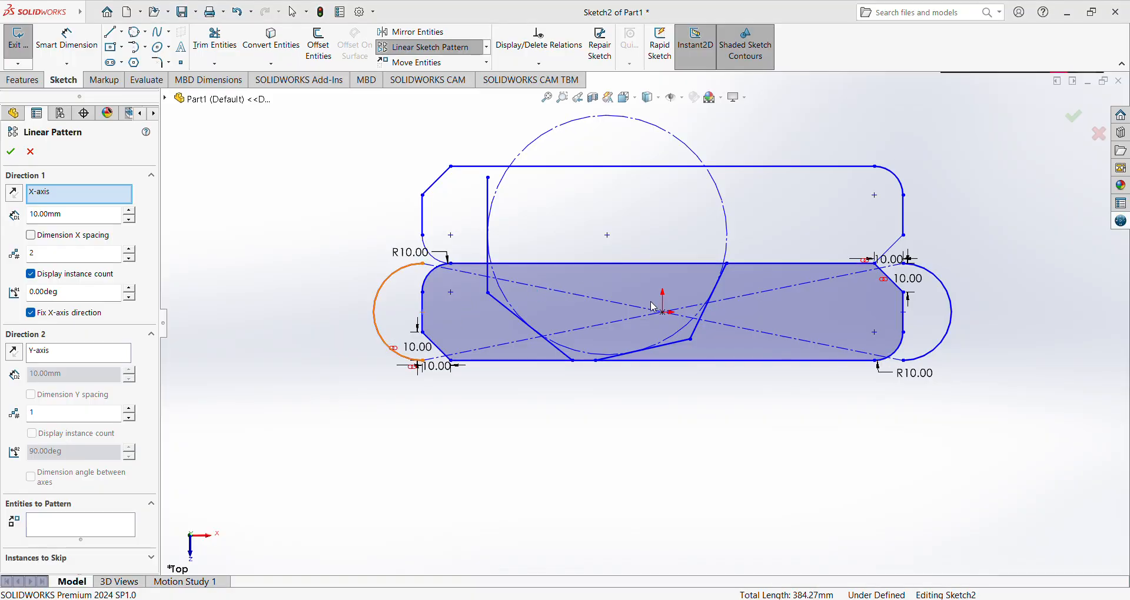
pyautogui.click(544, 360)
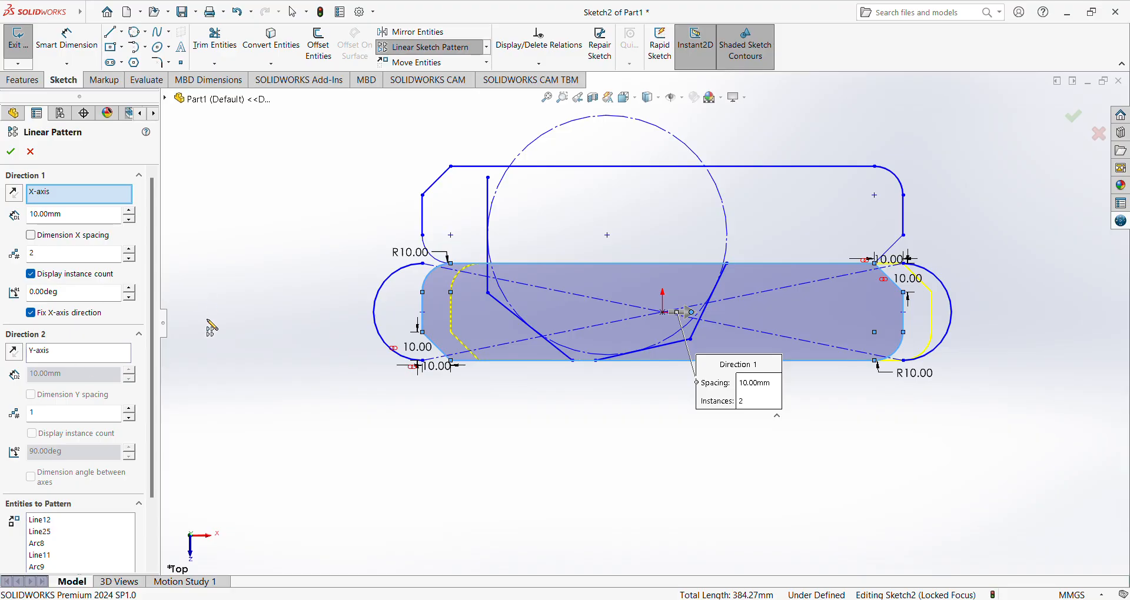
pyautogui.click(58, 256)
pyautogui.write('5')
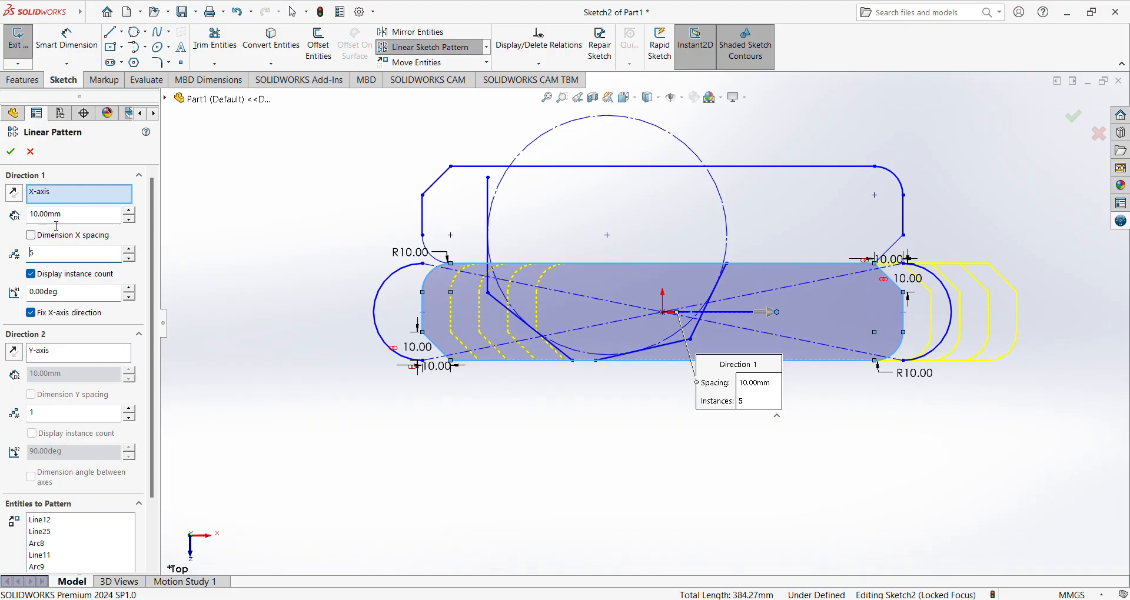
pyautogui.click(39, 218)
pyautogui.write('3')
pyautogui.press('Return')
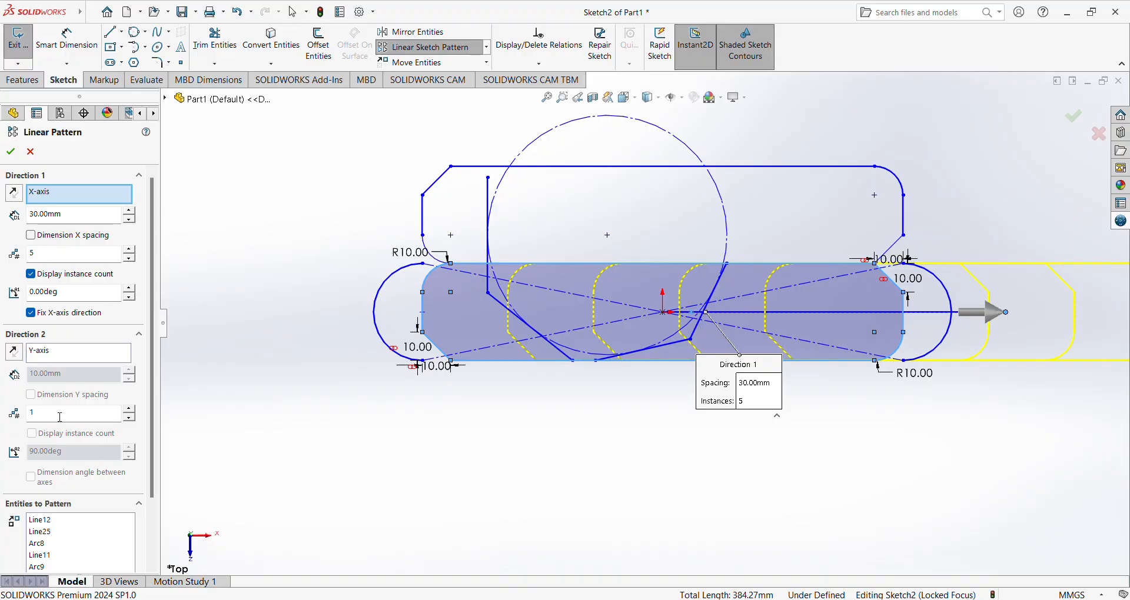
# Set the pattern's Y-axis direction to 5 instances at 50 mm spacing and create the linear pattern
pyautogui.click(60, 418)
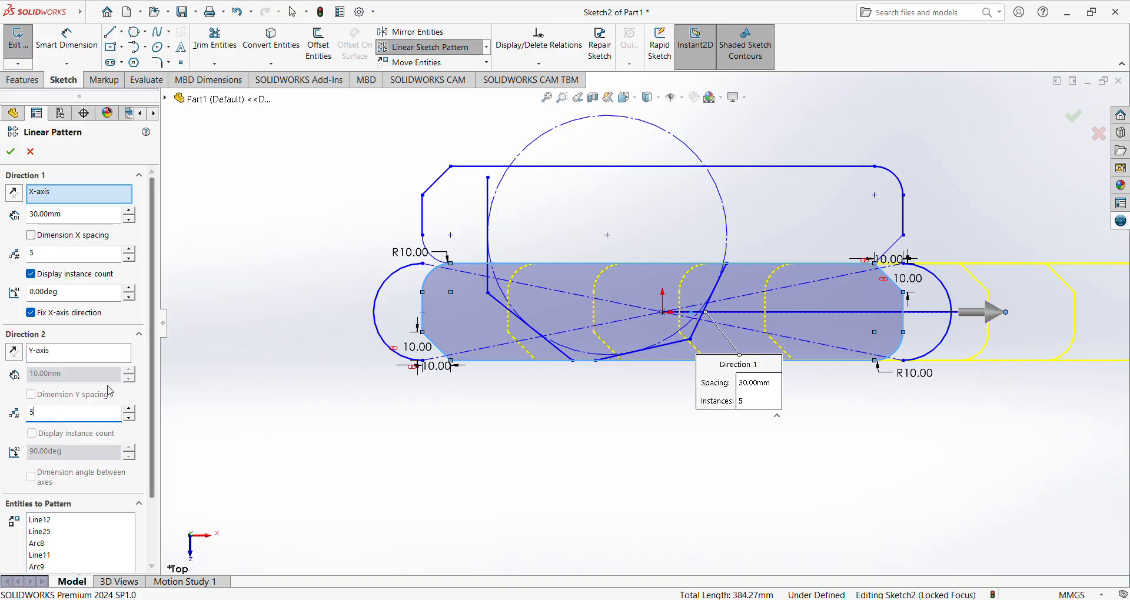
pyautogui.click(49, 377)
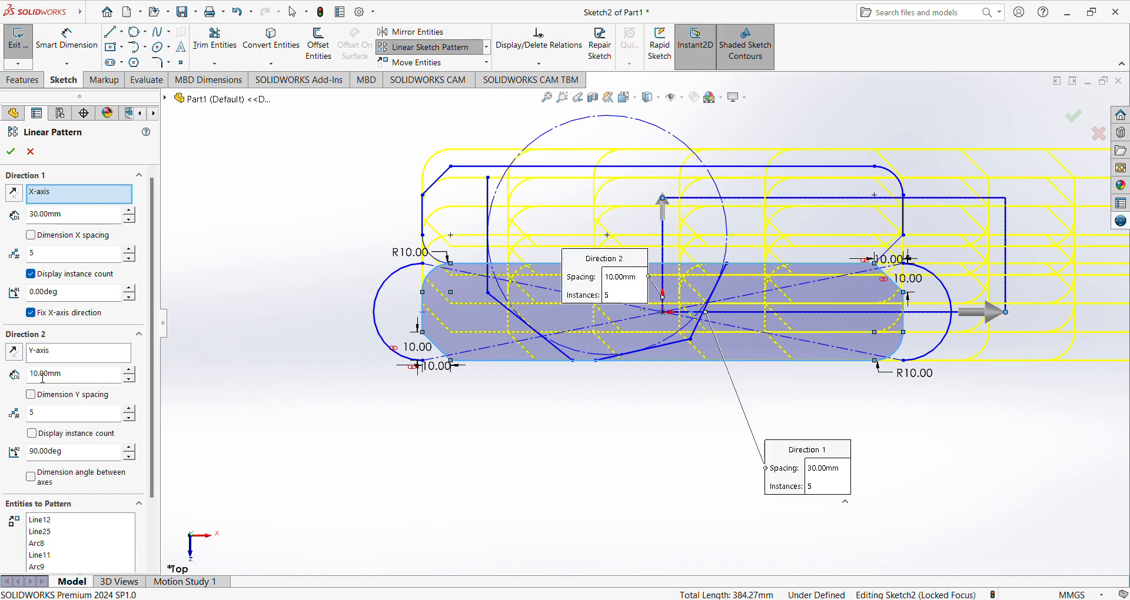
pyautogui.click(43, 376)
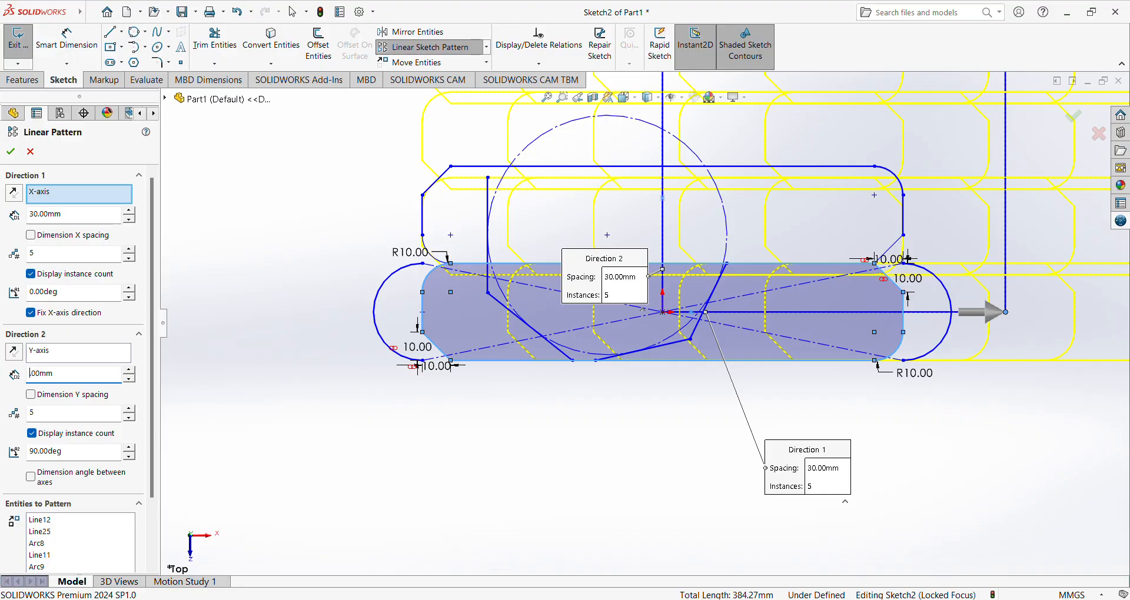
pyautogui.press('BackSpace')
pyautogui.press('BackSpace')
pyautogui.write('50.')
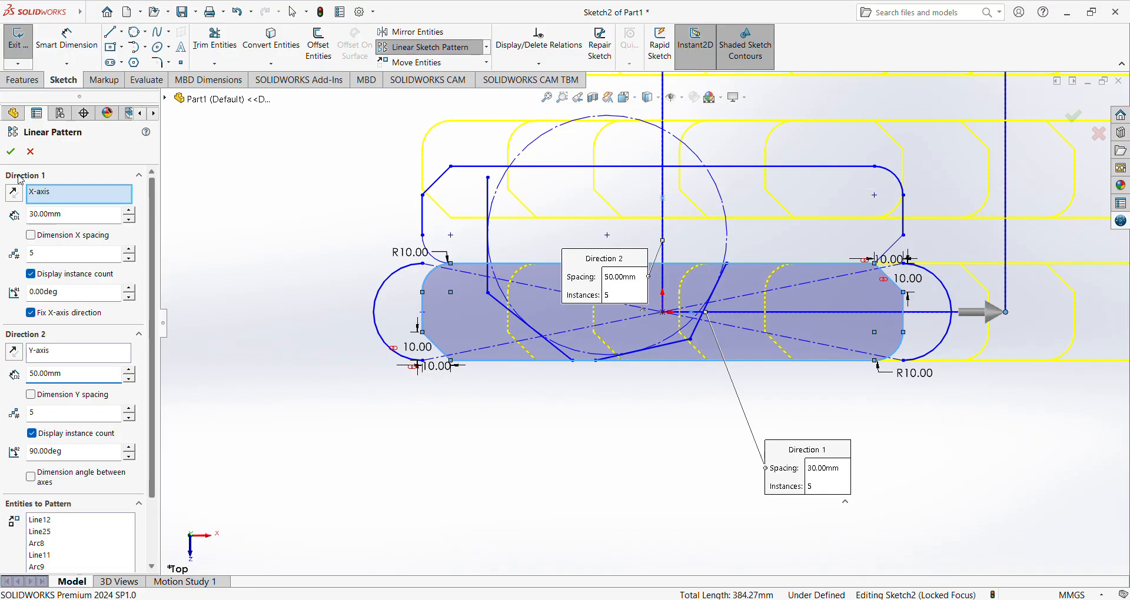
pyautogui.click(11, 151)
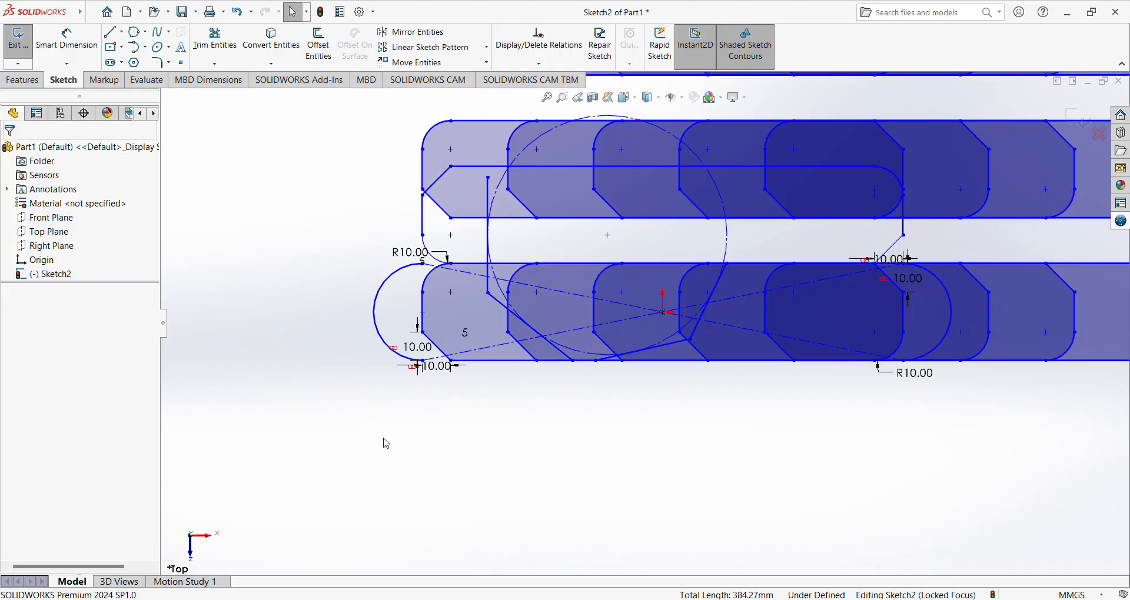
# Undo the linear sketch pattern of the rectangle
pyautogui.press('f')
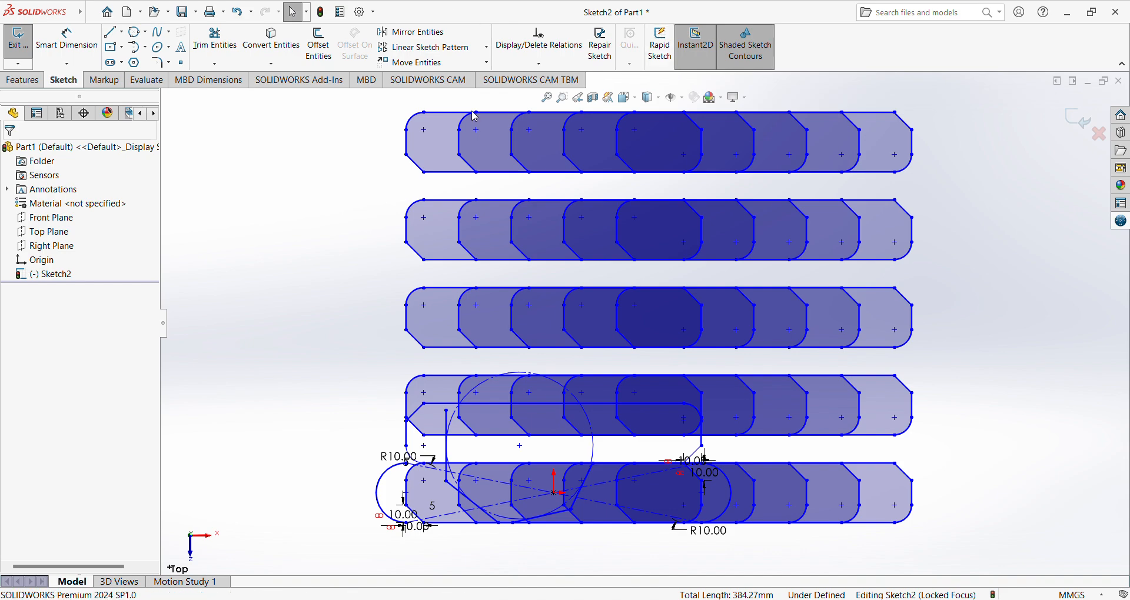
pyautogui.hotkey('ctrl', 'z')
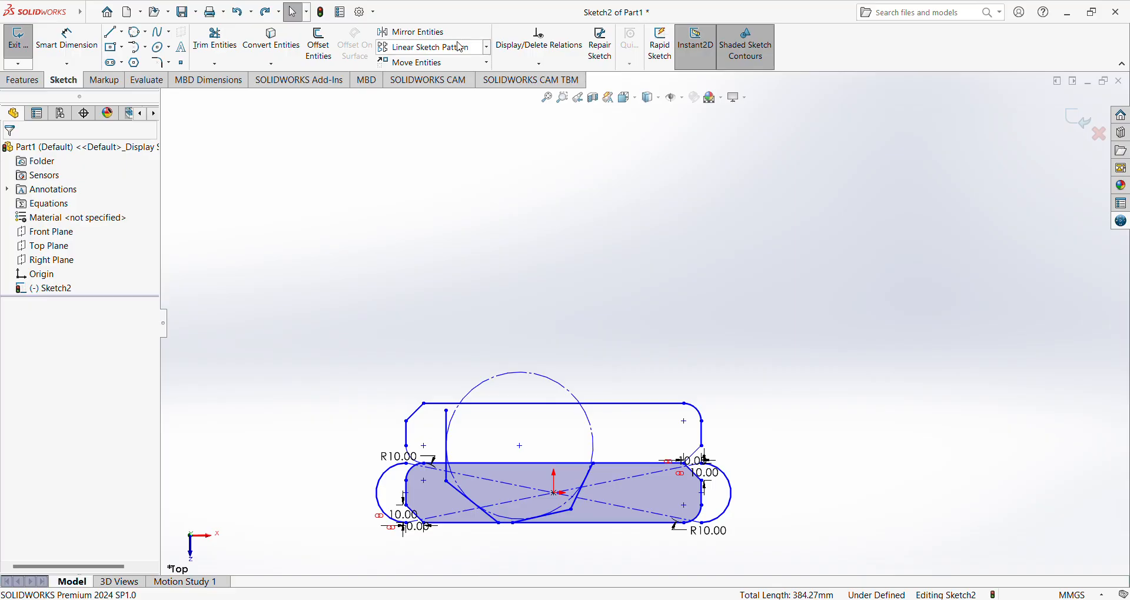
# Create a circular sketch pattern of the rectangle's left end arc about the origin, with 10 equally spaced instances over 180 degrees
pyautogui.click(487, 52)
pyautogui.click(423, 76)
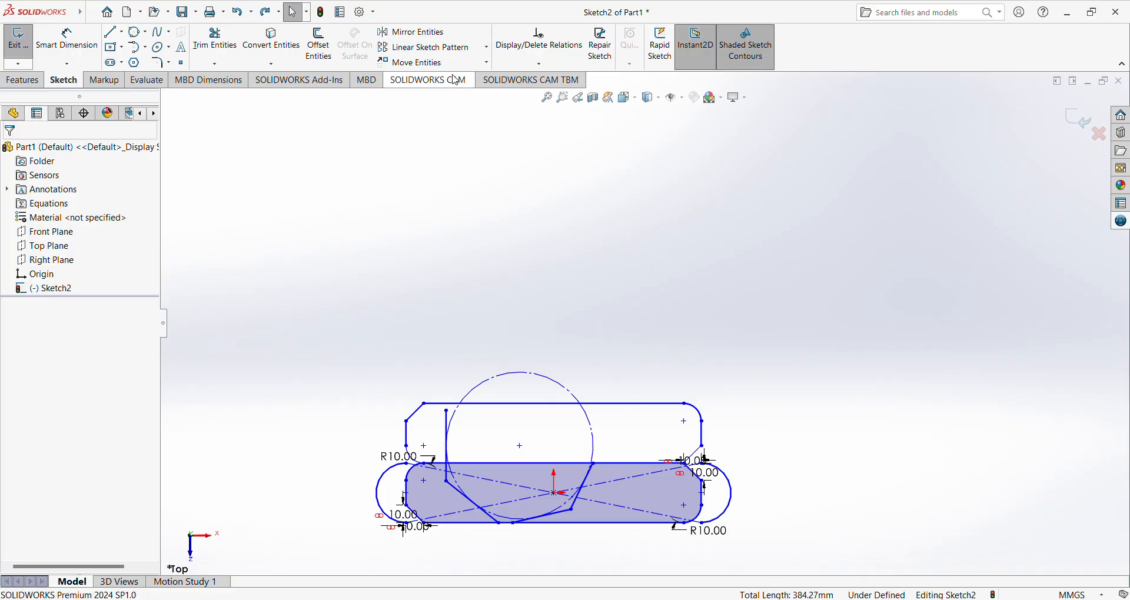
pyautogui.click(382, 499)
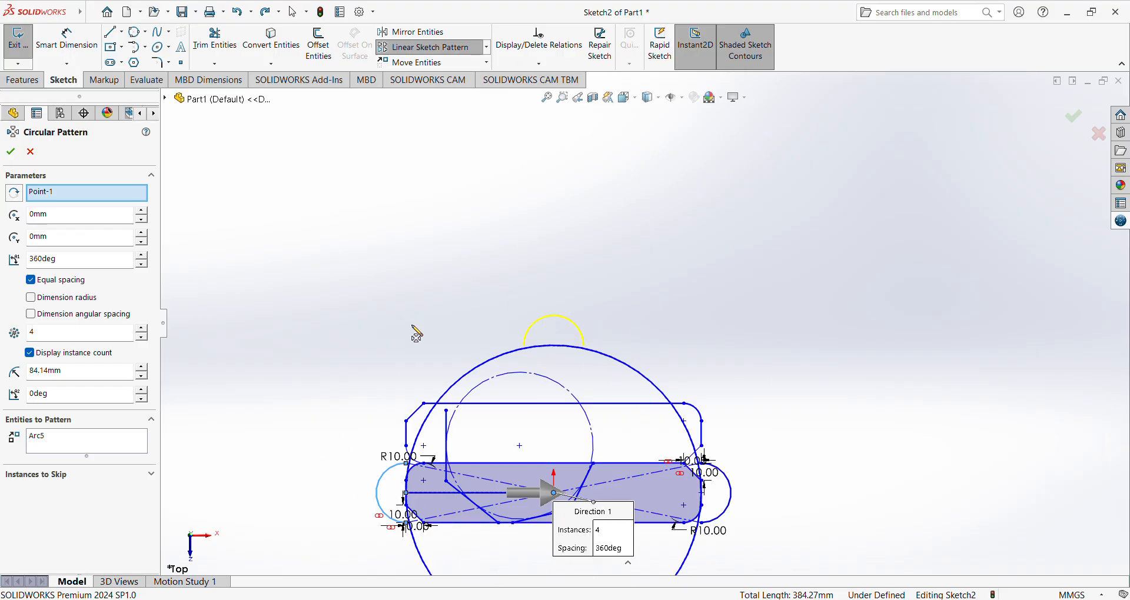
pyautogui.click(71, 333)
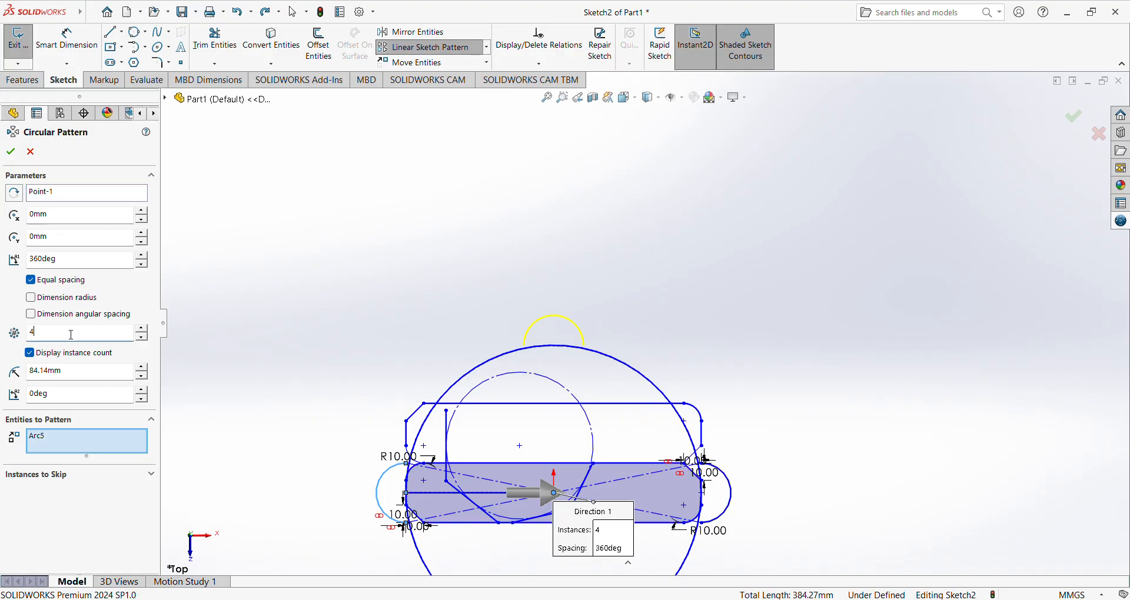
pyautogui.press('BackSpace')
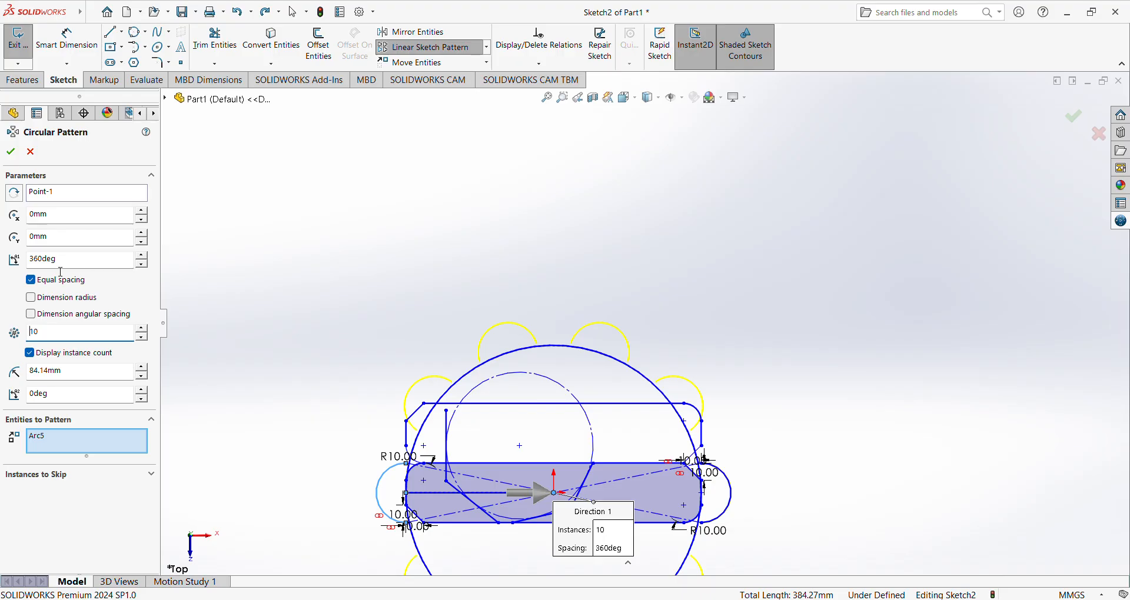
pyautogui.click(40, 266)
pyautogui.write('18')
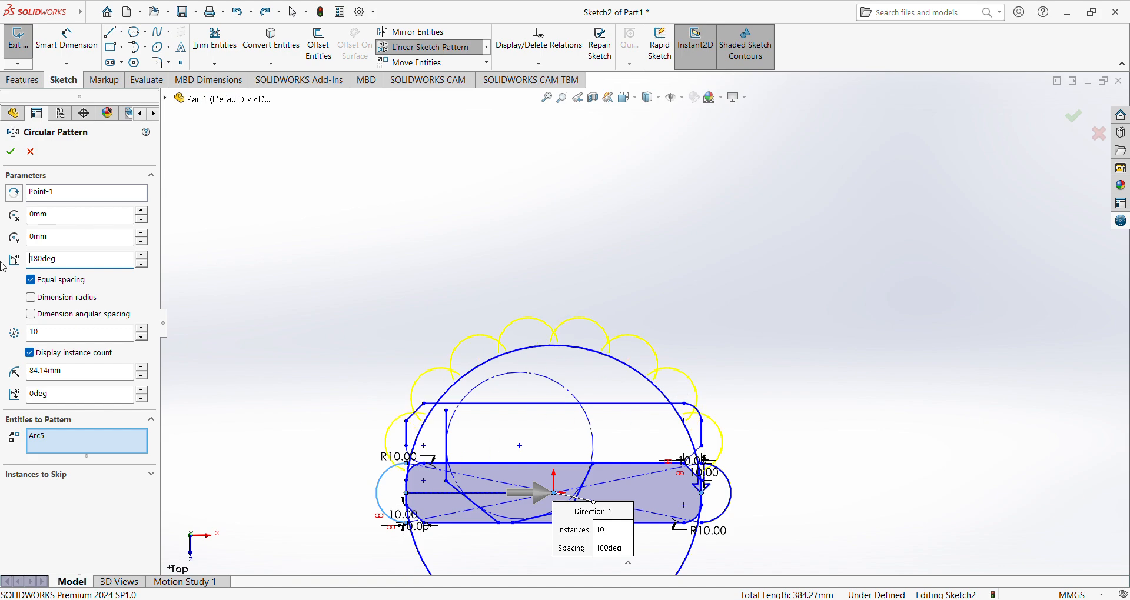
pyautogui.click(11, 152)
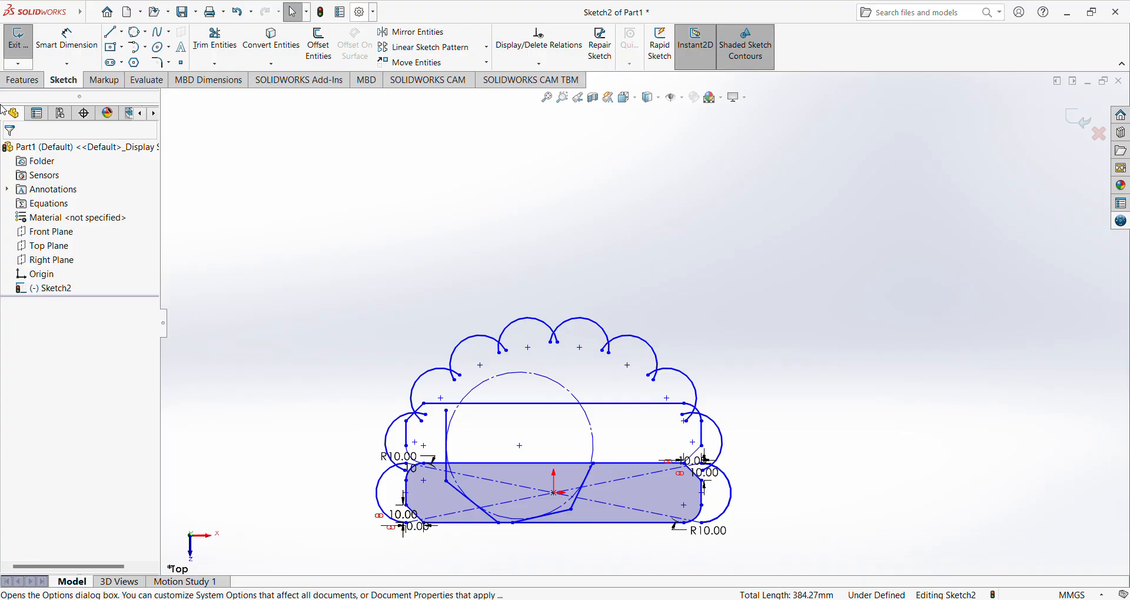
# Bring up the solid feature commands for the sketch
pyautogui.click(22, 83)
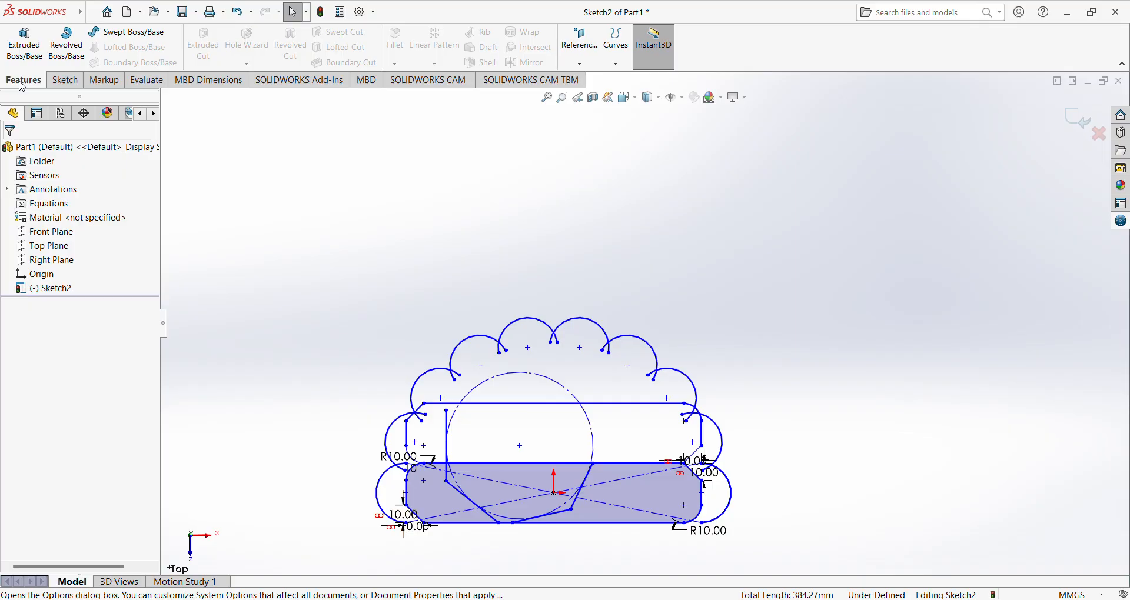